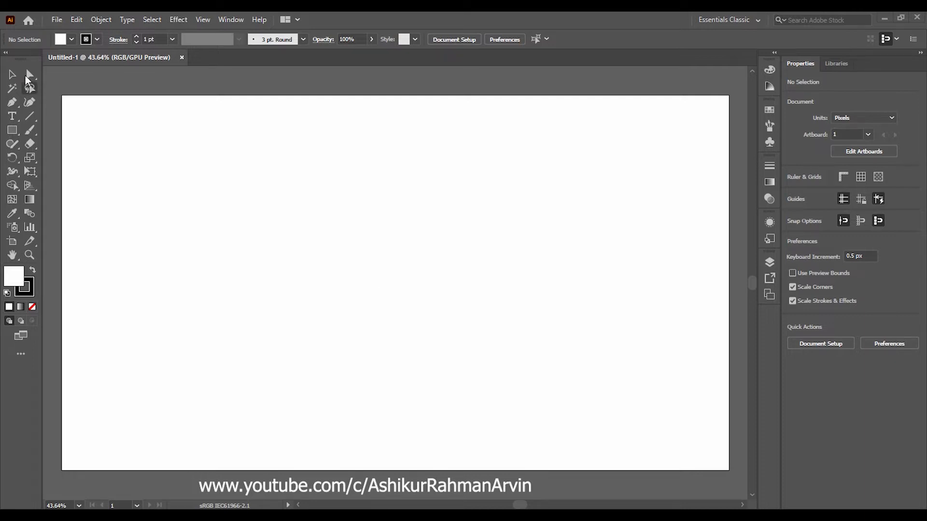
Step: Draw a triangle about 539 px wide and 467 px high with the Polygon tool and move it left of the artboard's center
right_click(12, 130)
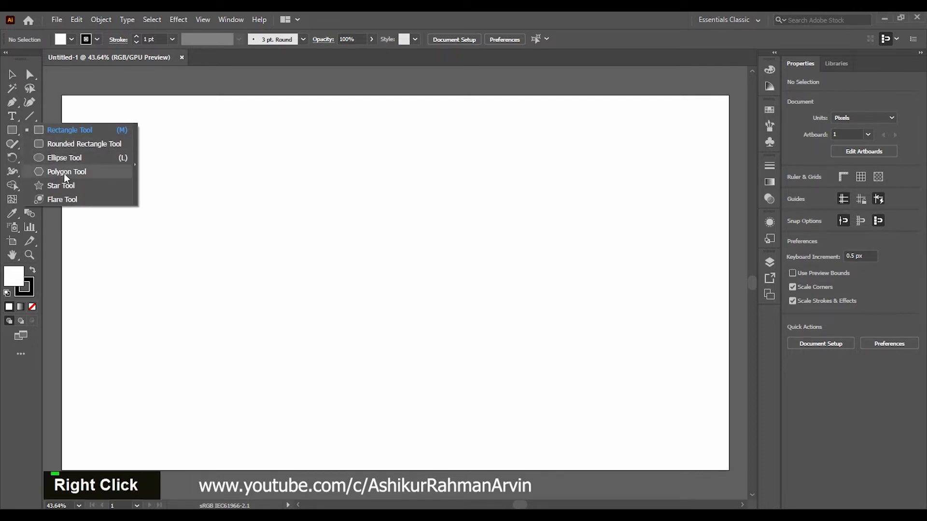
left_click(65, 172)
left_click_drag(299, 235, 373, 284)
key("Down")
key("Down")
key("Down")
left_click(12, 76)
left_click_drag(285, 236, 336, 290)
Step: Remove the triangle's stroke and fill it with red
left_click(96, 40)
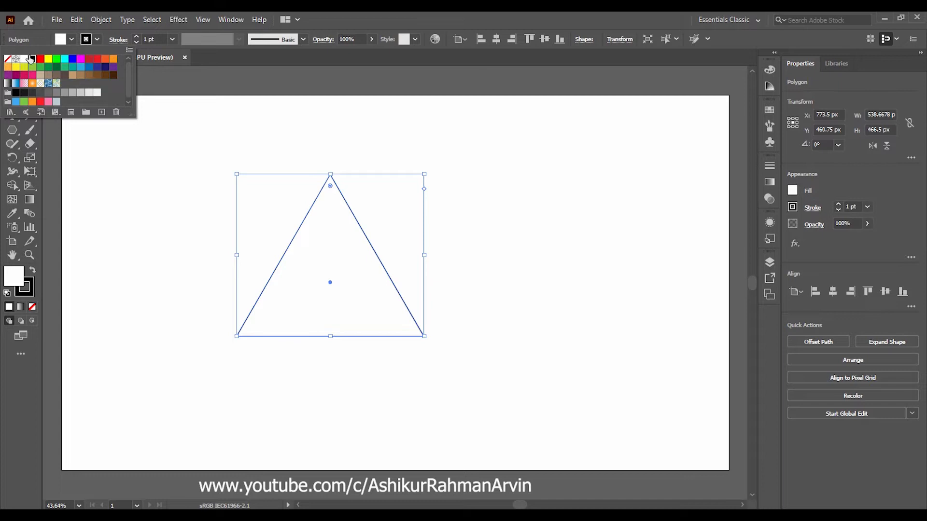
left_click(7, 59)
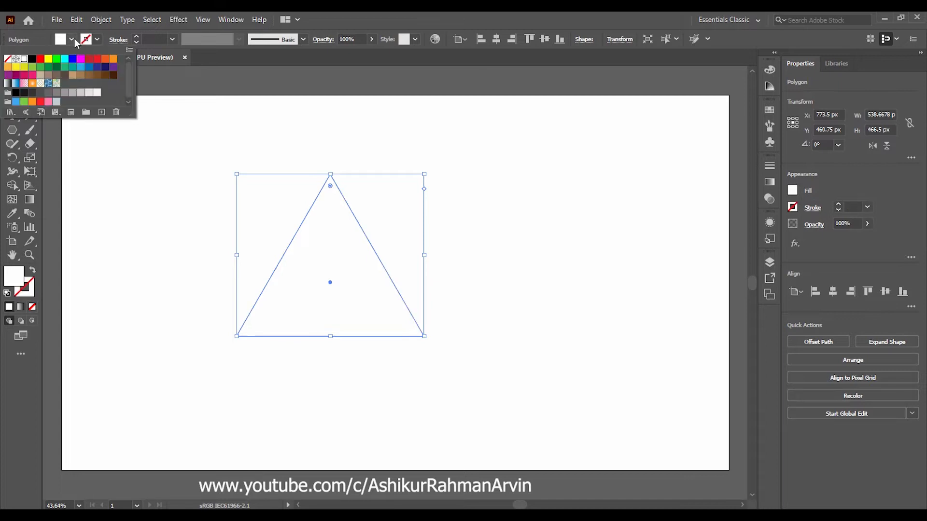
left_click(40, 59)
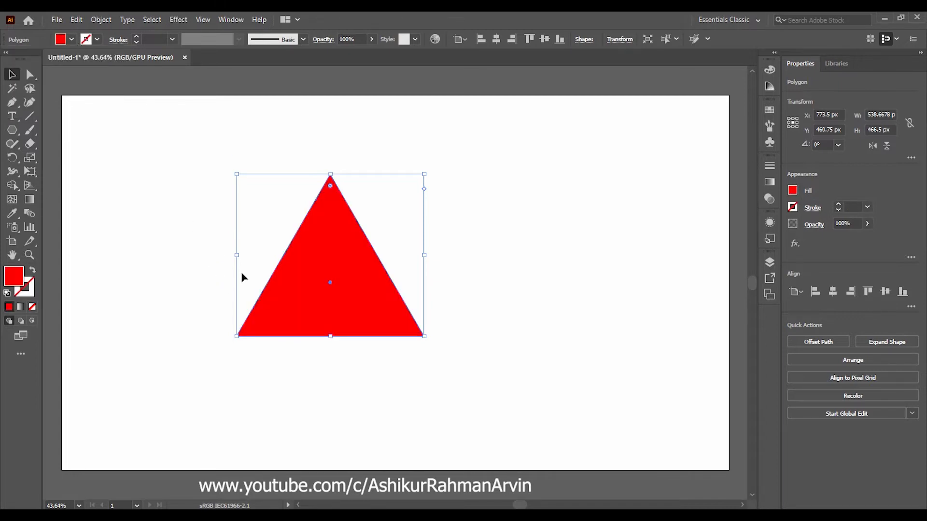
Step: Narrow the triangle to about 446 px wide and place a copy of it about 128 px straight below
left_click_drag(236, 256, 269, 263)
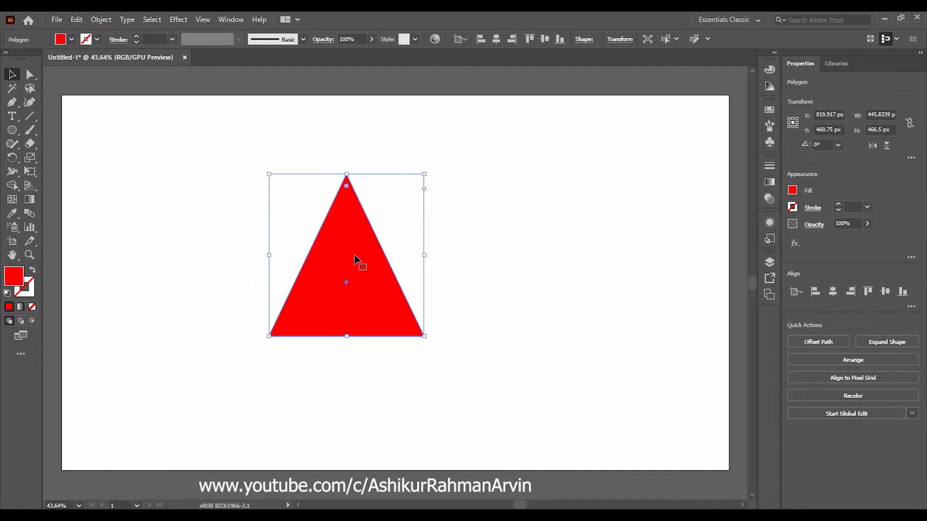
left_click_drag(353, 261, 357, 301)
Step: Subtract the lower triangle from the upper one with Pathfinder's Minus Front and move the resulting shape to about X 1068, Y 471 px
left_click_drag(555, 324, 267, 219)
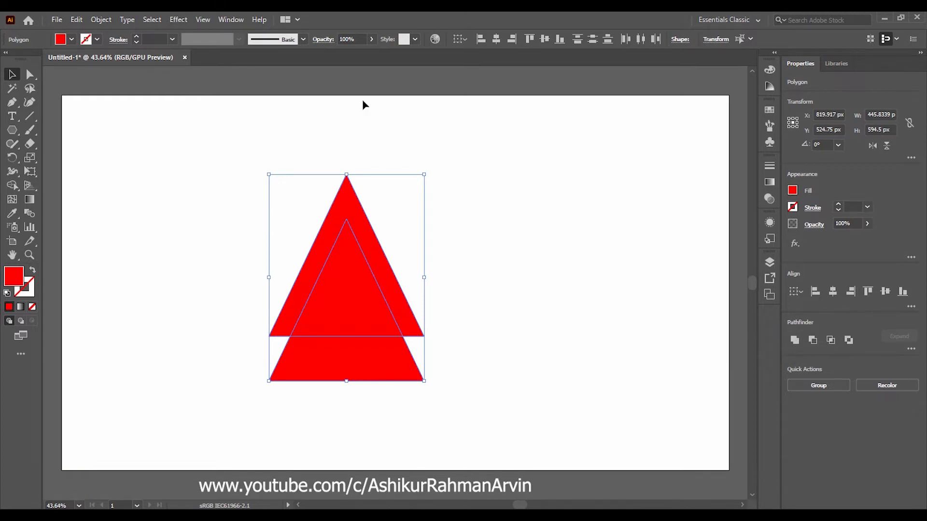
left_click(233, 22)
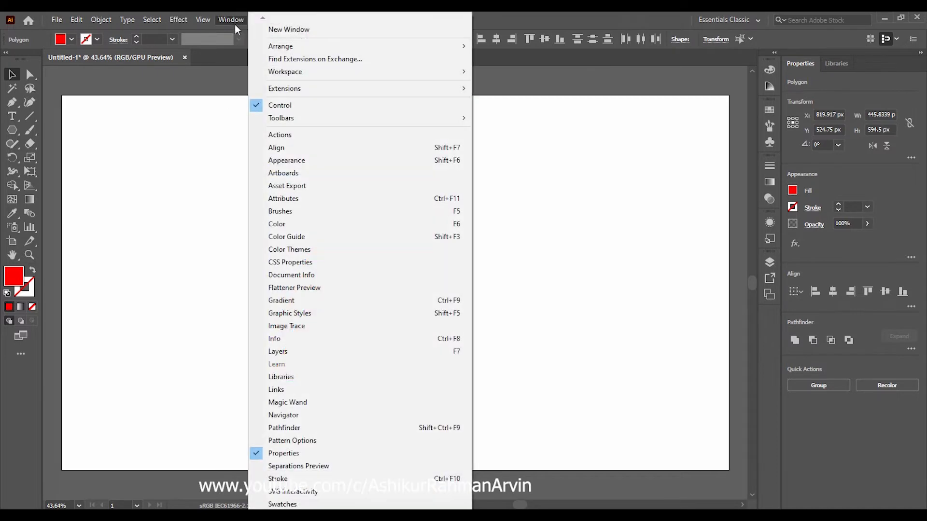
left_click(262, 432)
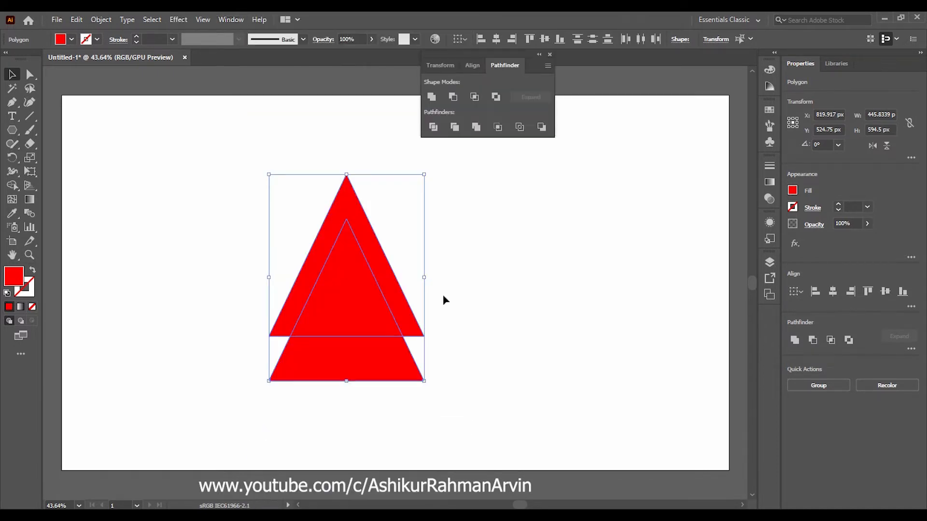
left_click(455, 99)
left_click(504, 275)
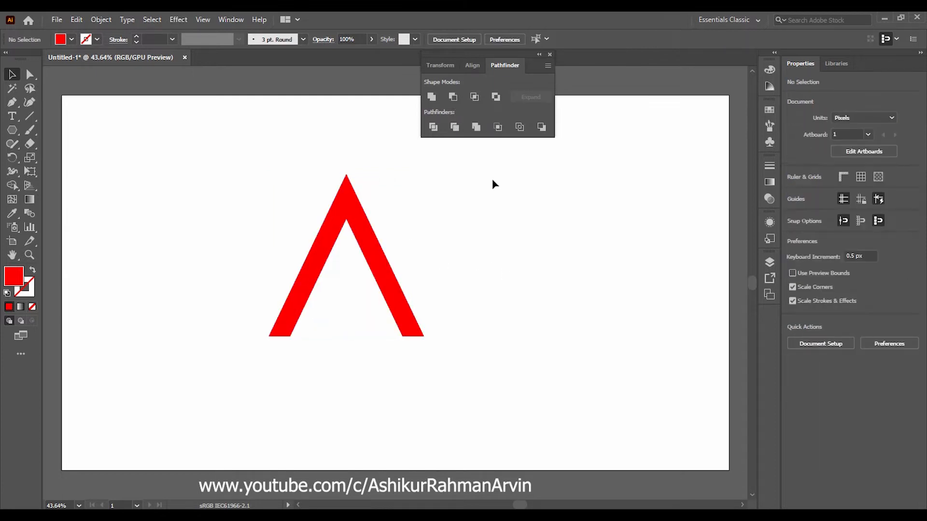
left_click(550, 54)
left_click_drag(365, 244, 452, 250)
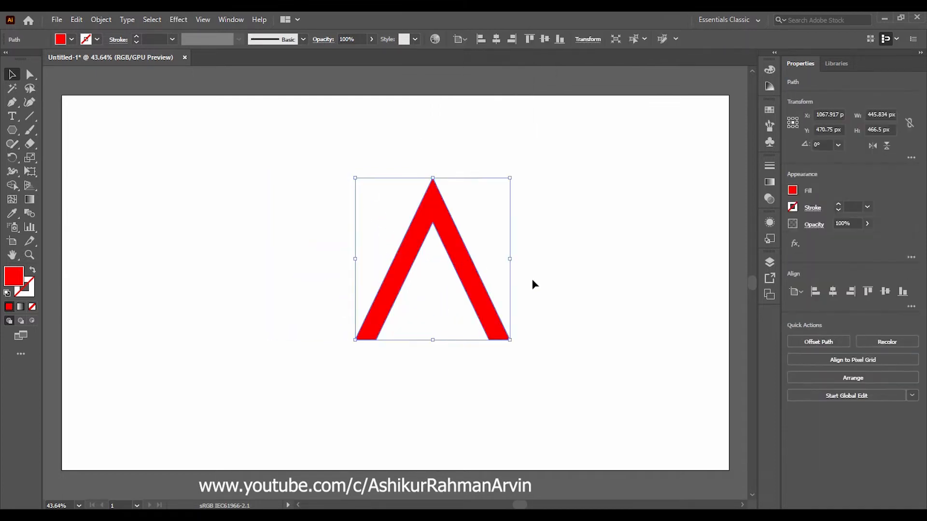
left_click(533, 282)
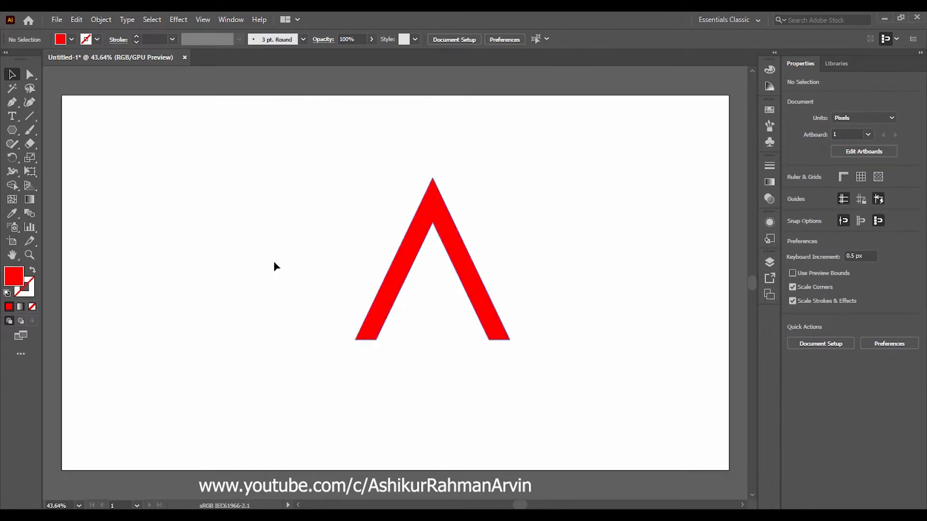
Step: Draw an open chevron path about 690 by 145 px across the A's legs with the Pen tool, with no fill and a red stroke
left_click(12, 102)
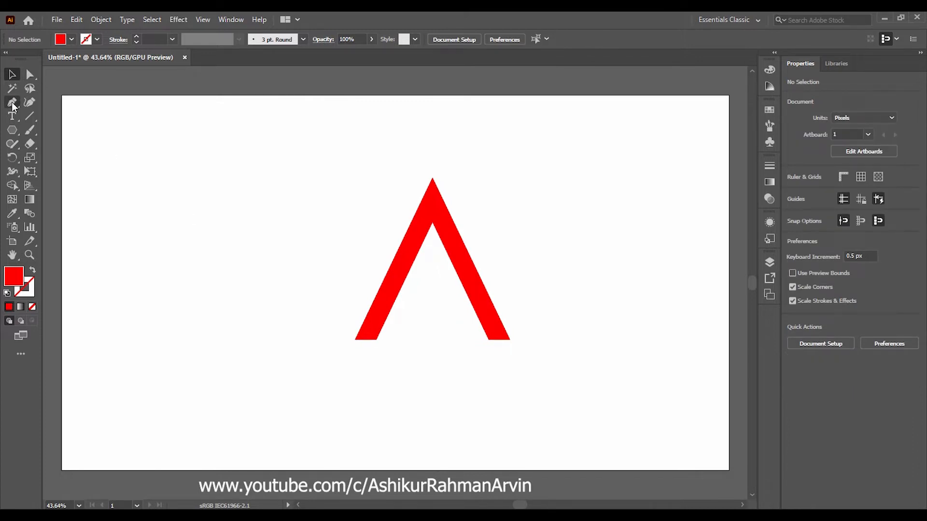
left_click(313, 318)
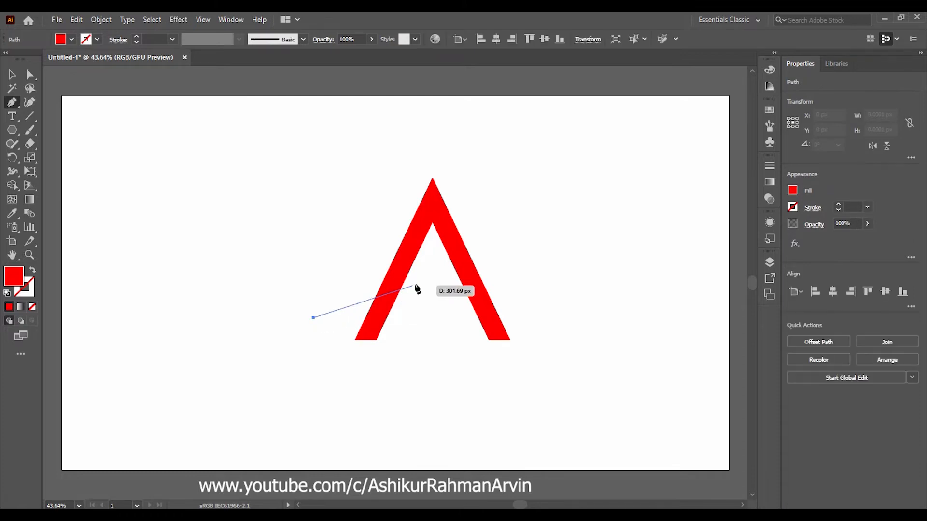
left_click(432, 267)
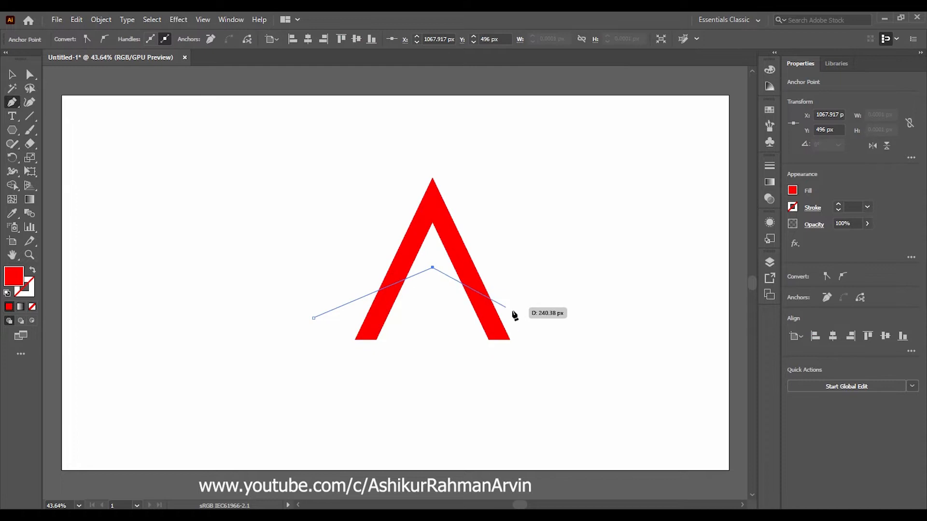
left_click(553, 319)
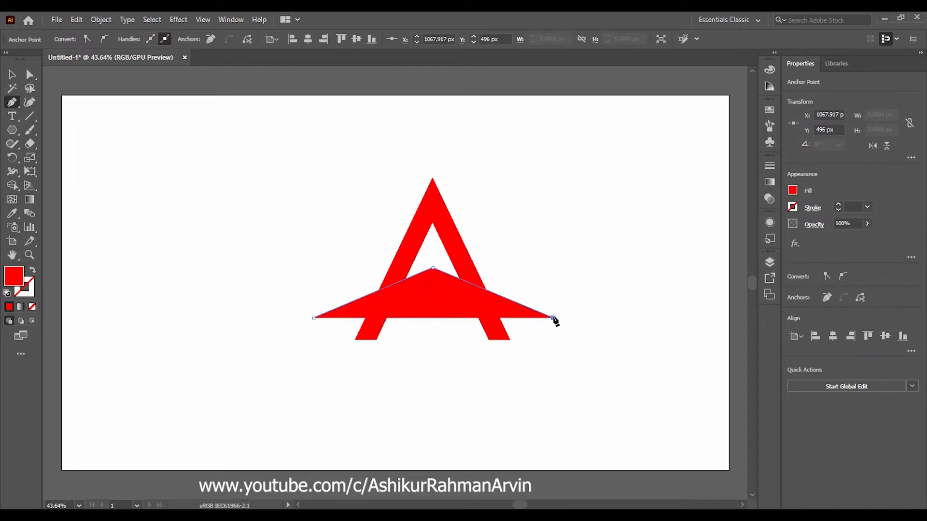
left_click(8, 73)
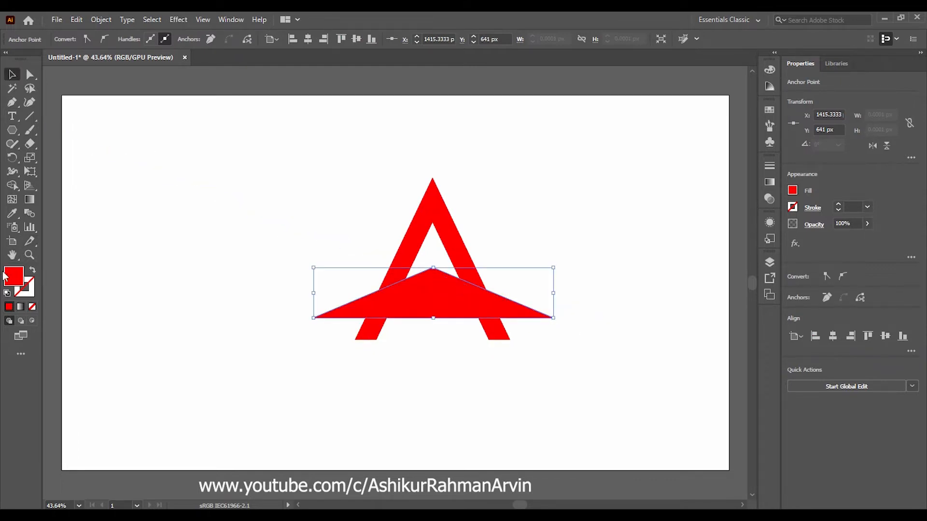
left_click(33, 271)
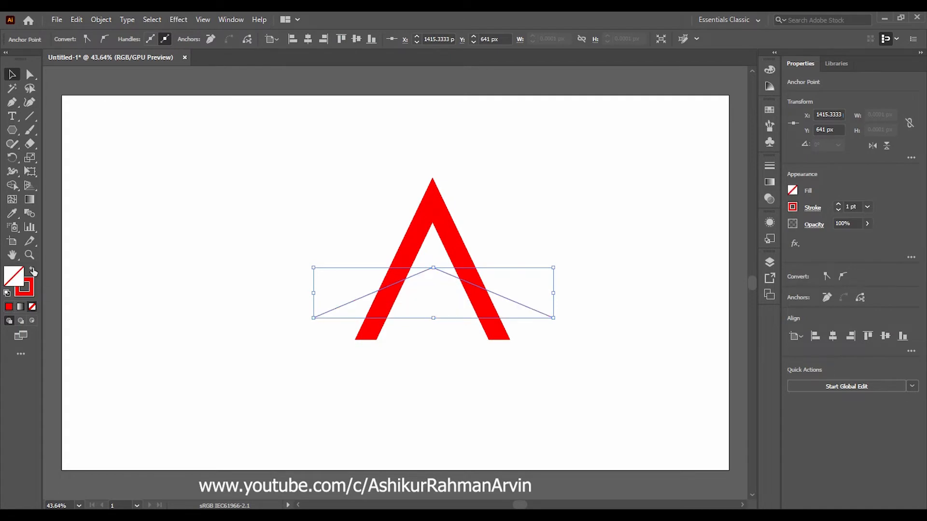
left_click(346, 295)
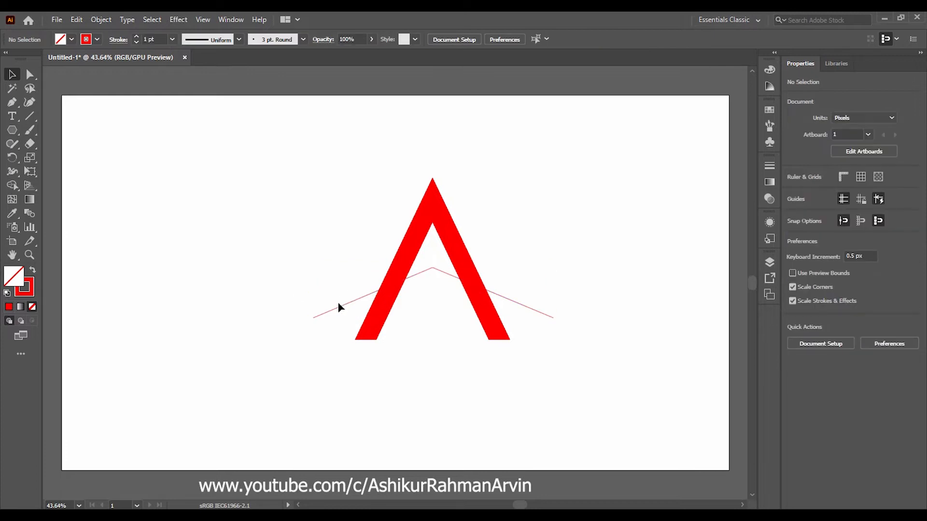
Step: Set the chevron's stroke to 40 pt and apply the lens-shaped variable width profile that tapers at both ends
left_click(340, 307)
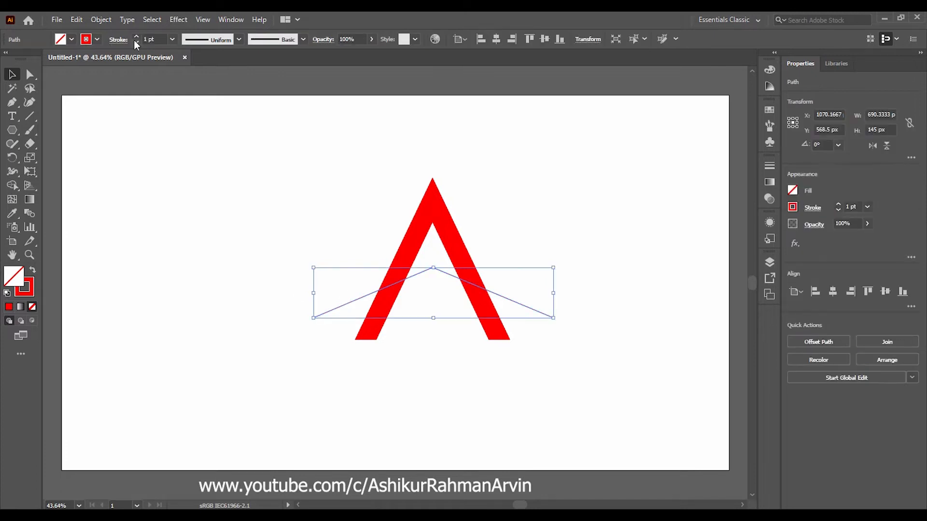
left_click(156, 38)
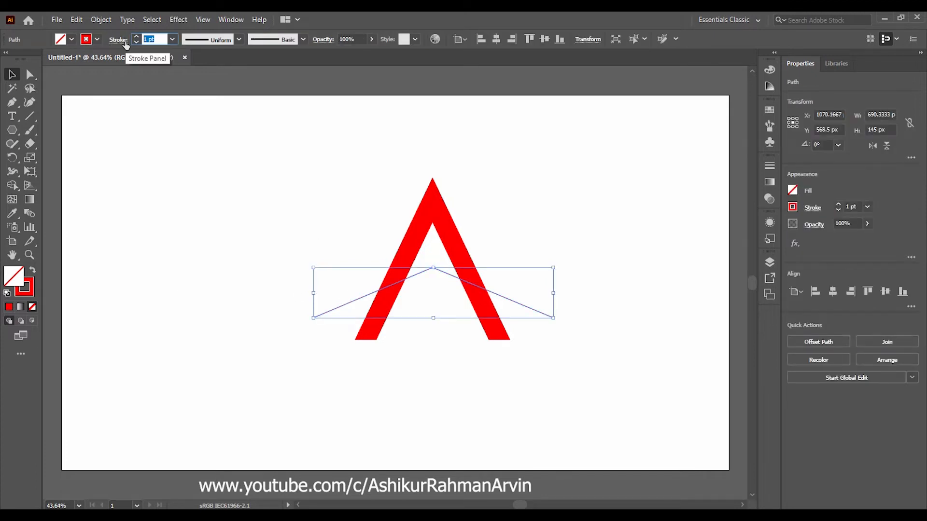
type("40")
key("Return")
left_click(220, 222)
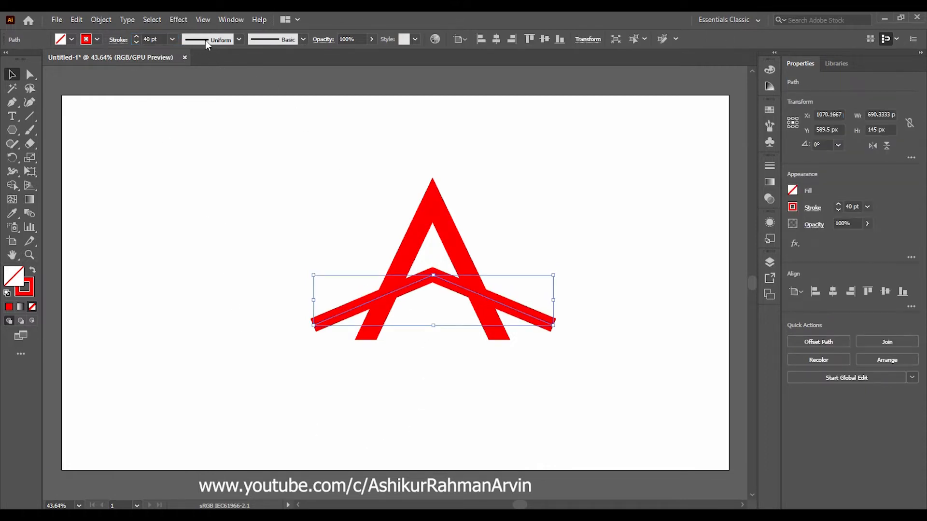
left_click(239, 39)
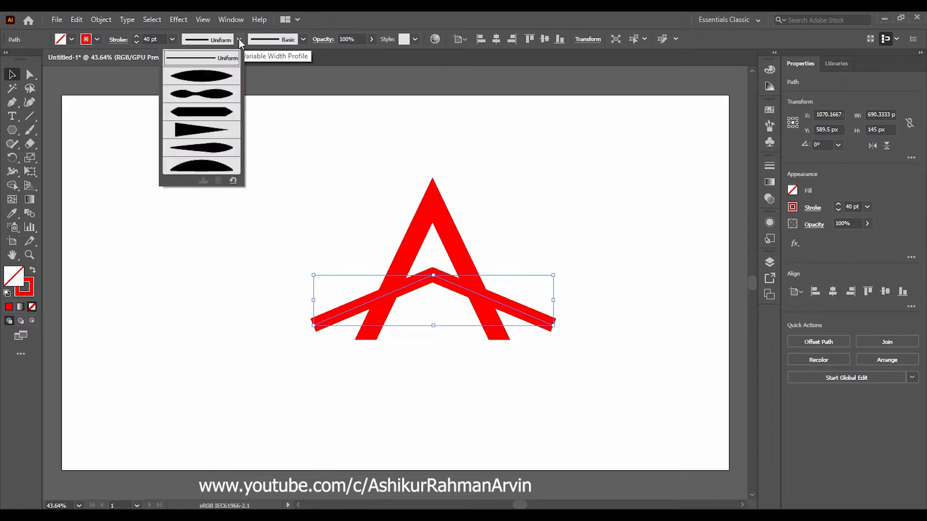
left_click(209, 80)
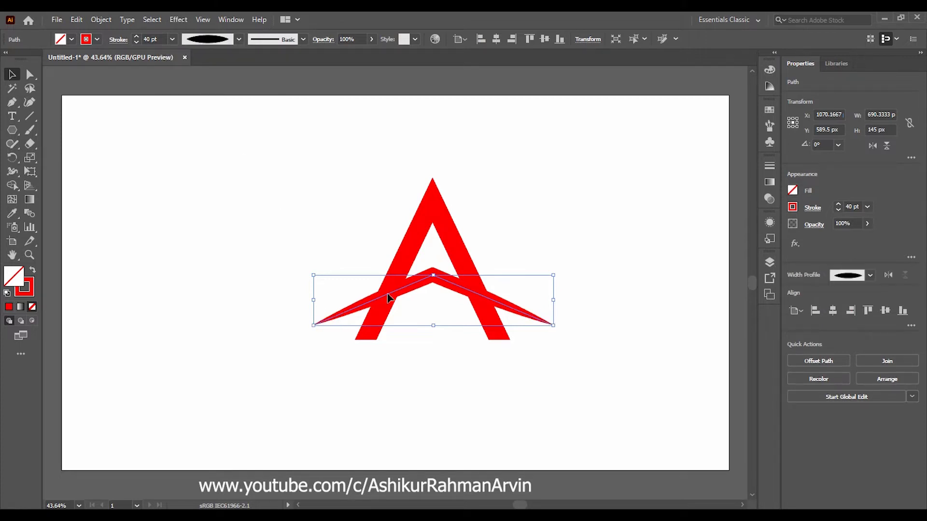
Step: Nudge the tapered chevron down 6 px and change its stroke color to black
key("Down")
key("Down")
key("Down")
key("Down")
key("Down")
key("Down")
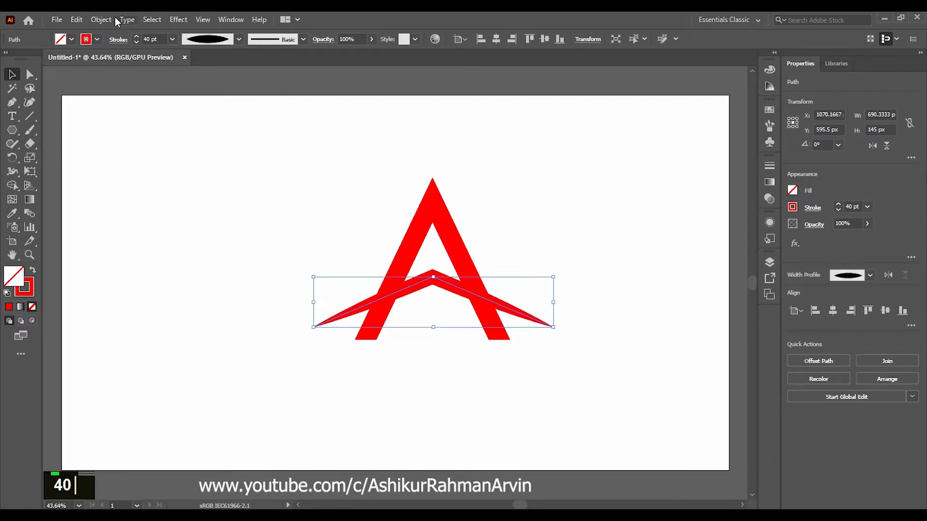
left_click(99, 40)
left_click(32, 58)
double_click(209, 277)
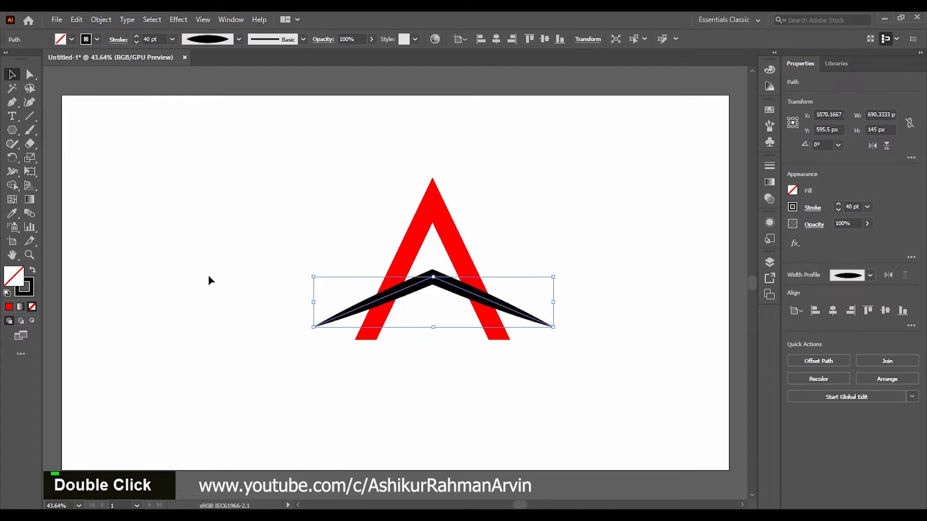
Step: Nudge the black chevron down 8 px more across the A's legs
left_click(454, 289)
key("Down")
key("Down")
key("Down")
key("Down")
key("Down")
key("Down")
key("Down")
key("Down")
key("Down")
key("Down")
key("Down")
key("Down")
key("Down")
key("Down")
key("Down")
key("Down")
left_click(586, 290)
Step: Expand the chevron's appearance and offset its path by 10 px with Miter joins and a miter limit of 4
left_click(434, 286)
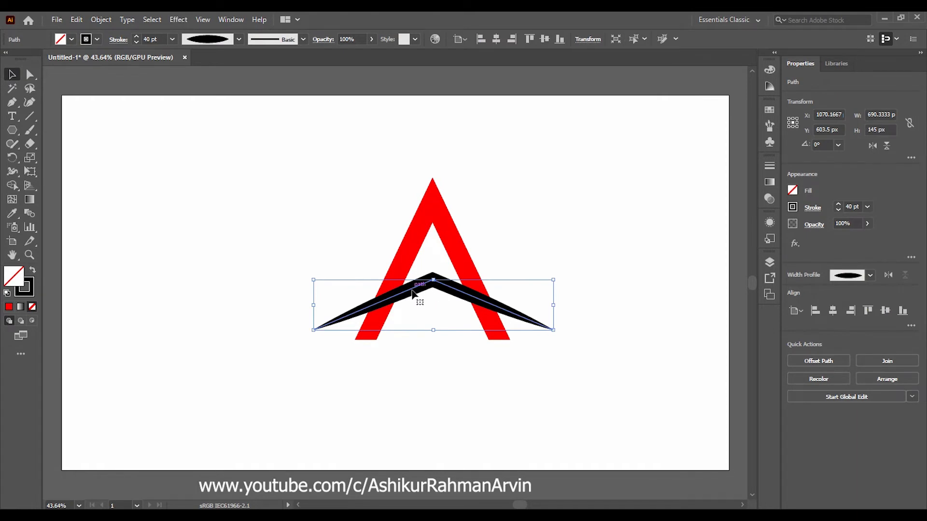
left_click(103, 20)
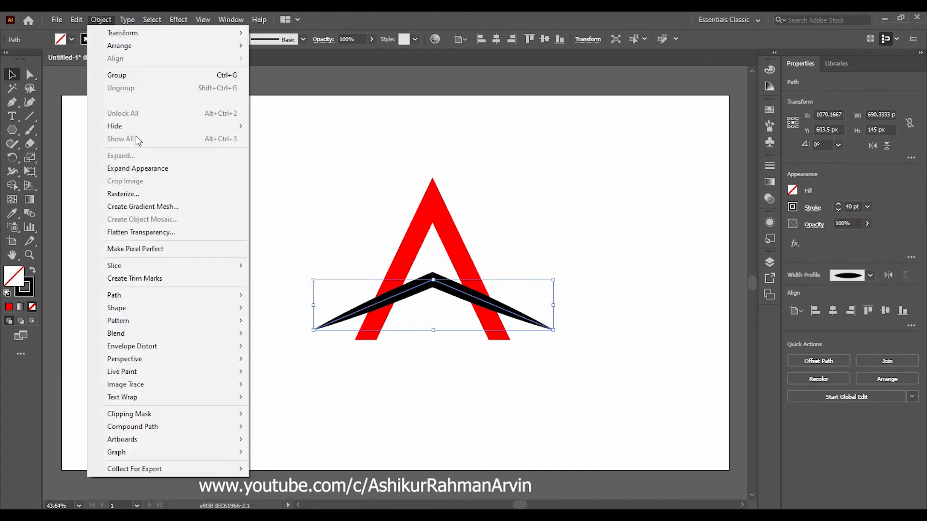
left_click(137, 169)
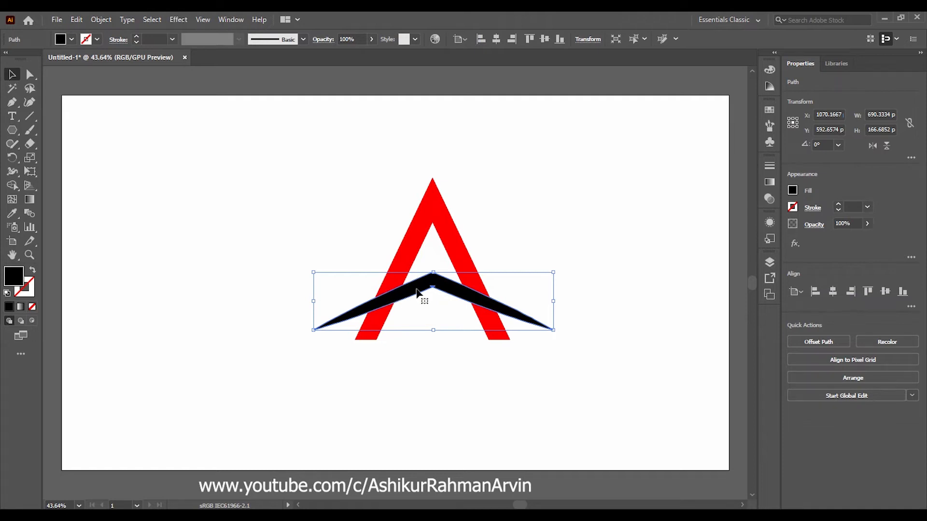
left_click(101, 19)
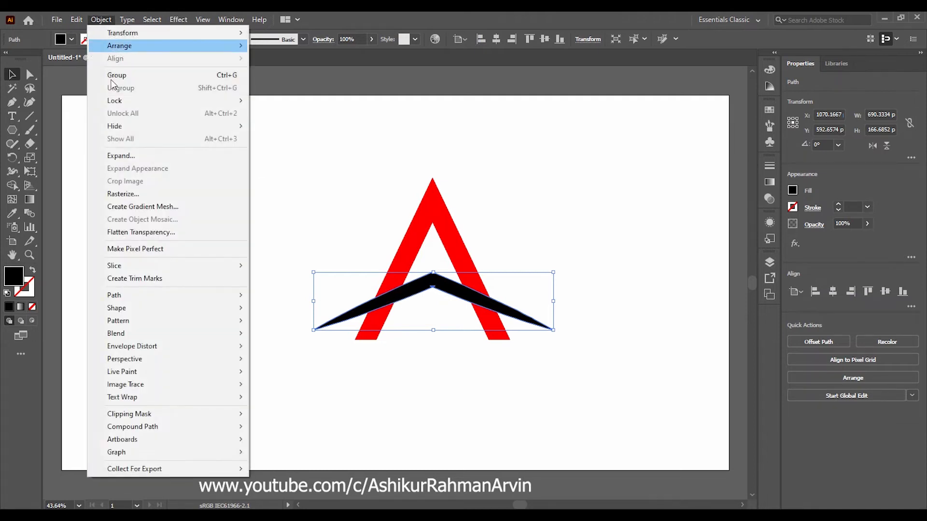
mouse_move(129, 294)
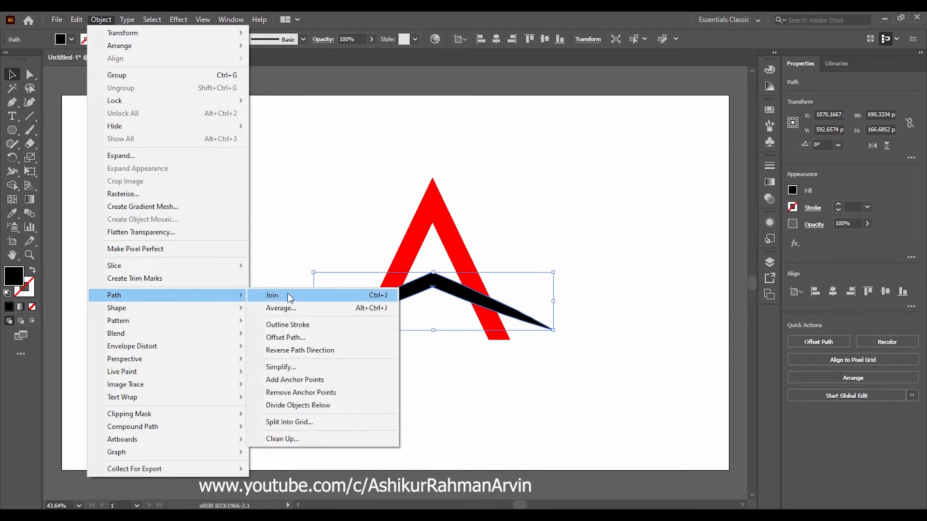
left_click(289, 337)
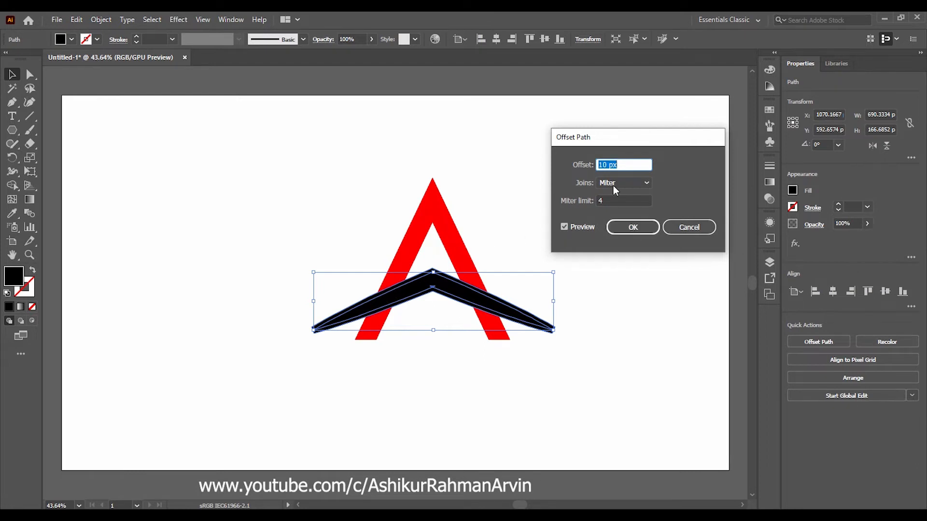
left_click(633, 229)
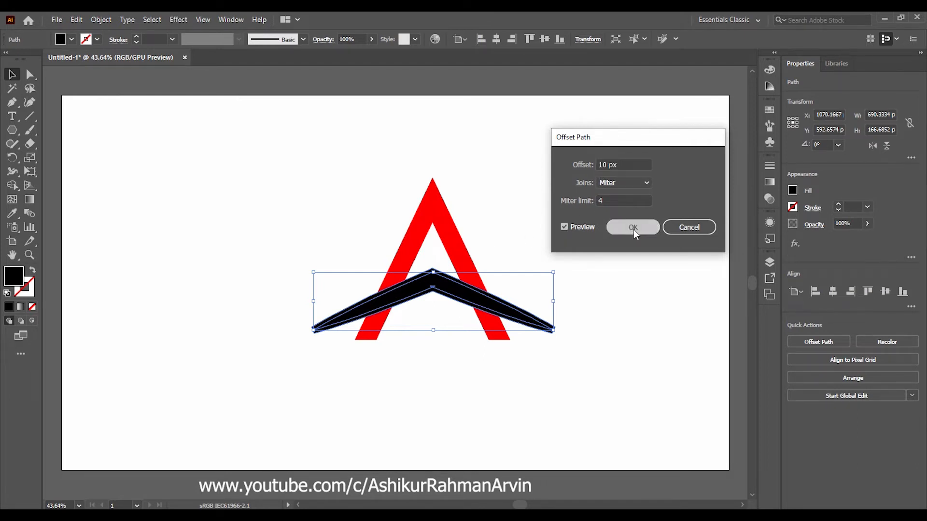
Step: Fill the enlarged offset shape behind the black chevron with bright green and deselect it
left_click(71, 40)
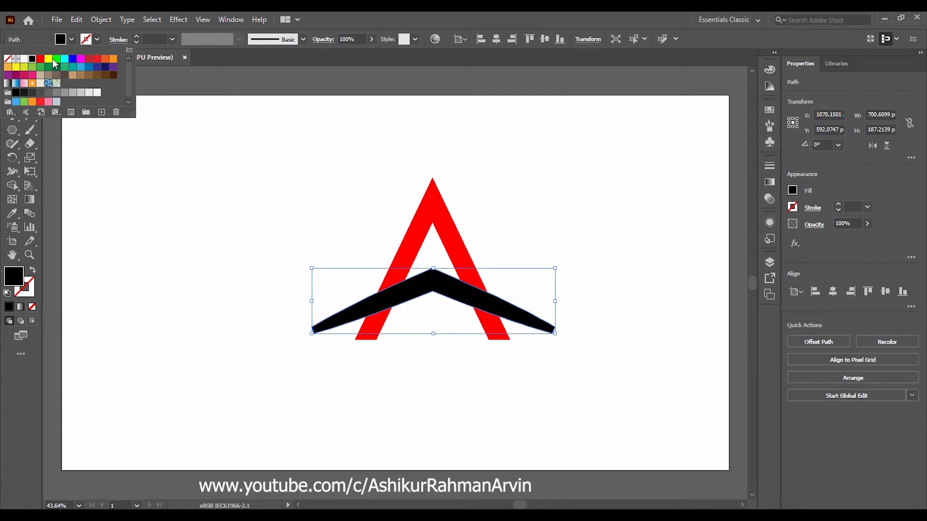
left_click(58, 59)
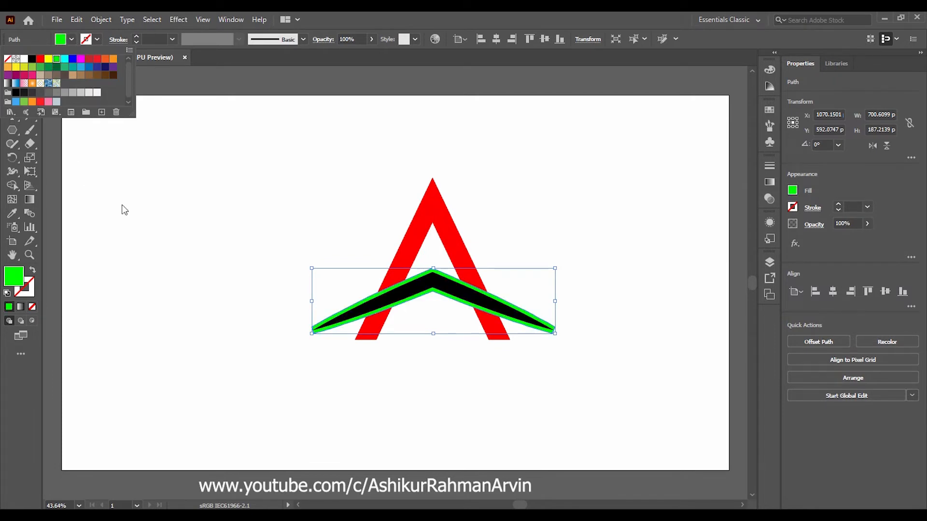
left_click(284, 263)
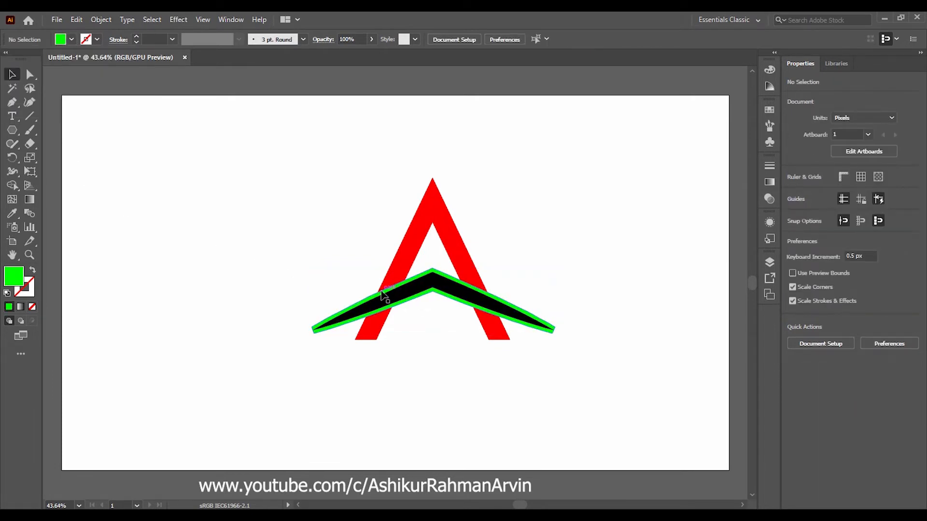
Step: Split the overlapping red A, green offset and black chevron with Pathfinder Divide, and ungroup the resulting pieces
left_click_drag(318, 199, 569, 360)
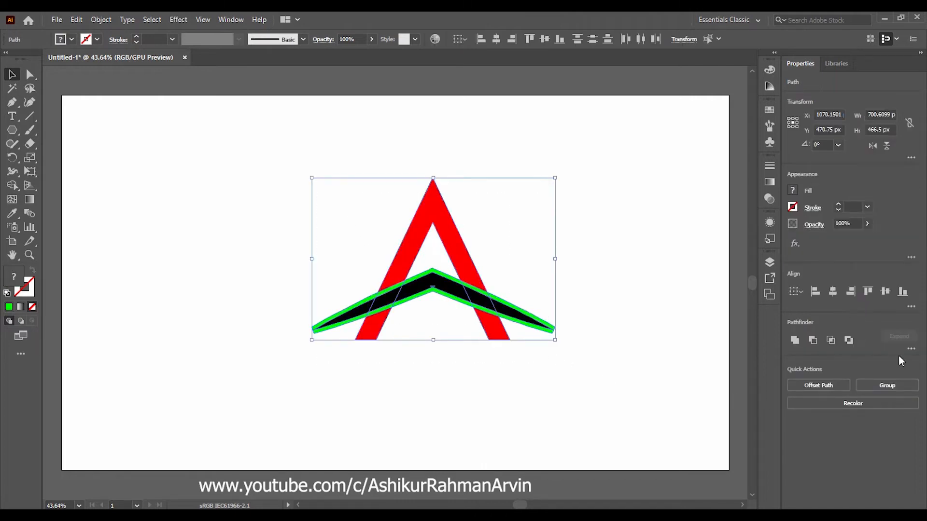
left_click(911, 350)
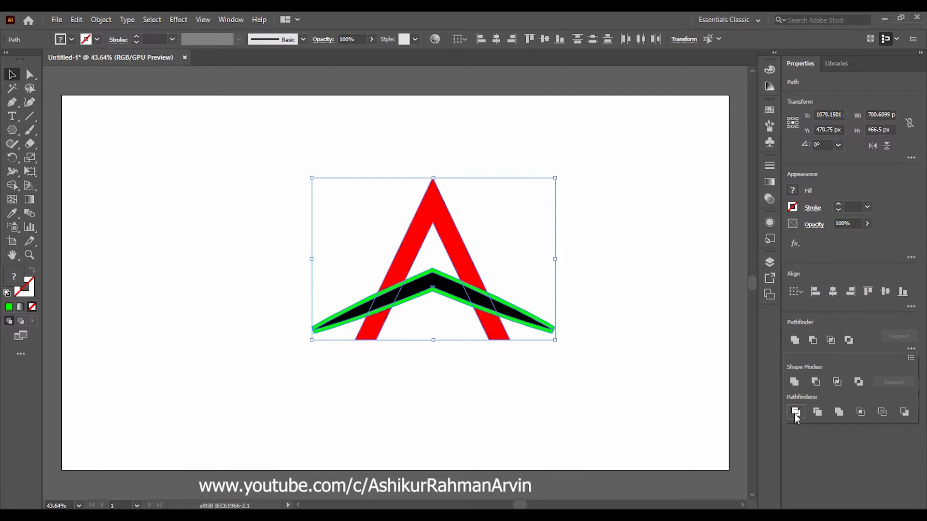
left_click(619, 267)
left_click_drag(457, 246, 433, 227)
right_click(423, 210)
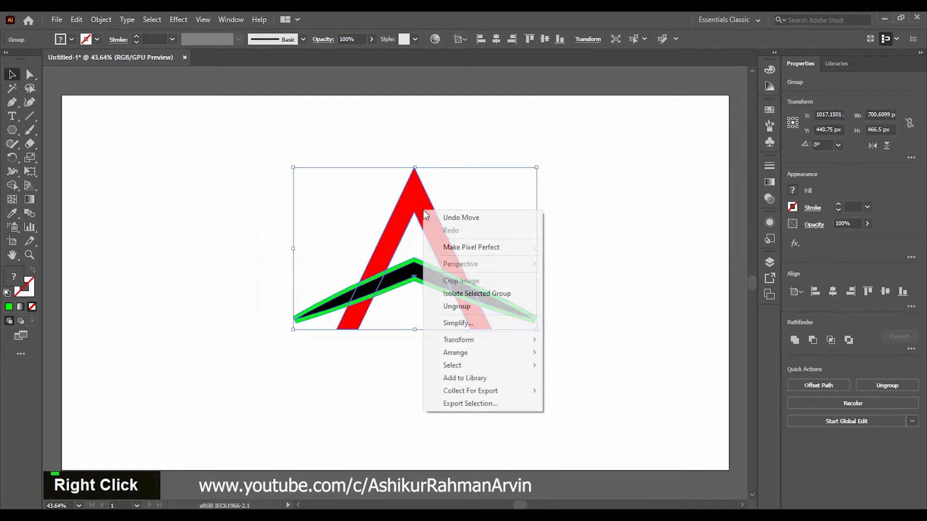
left_click(483, 306)
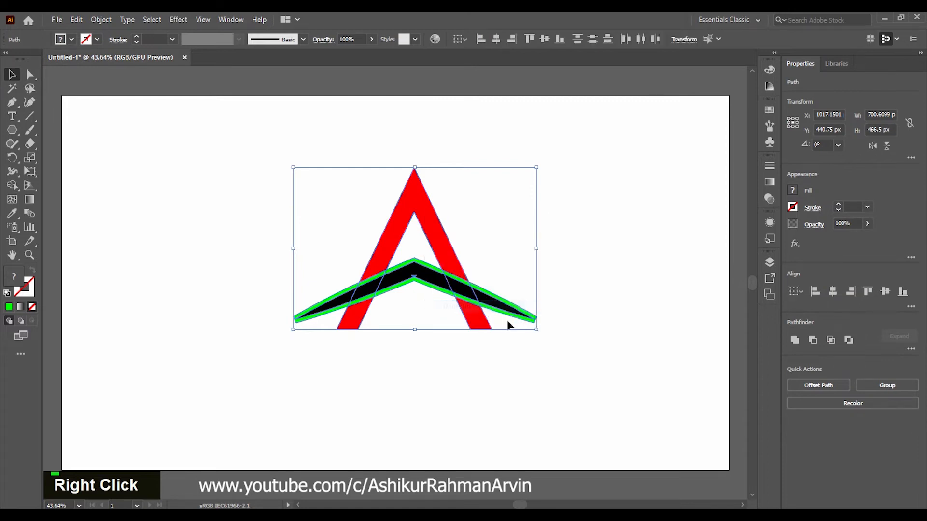
left_click(587, 343)
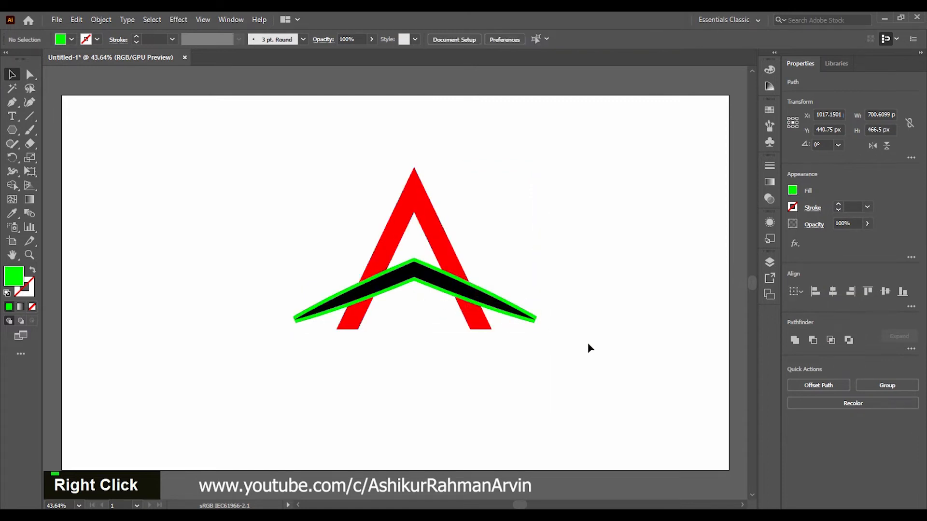
Step: Delete all the green offset pieces around the black chevron, leaving gaps between it and the red A
left_click(520, 313)
key("BackSpace")
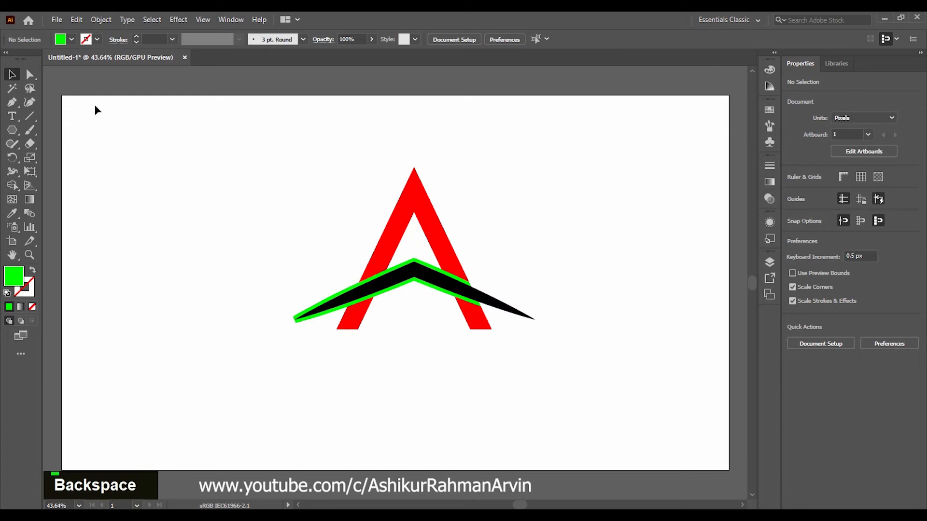
left_click(12, 88)
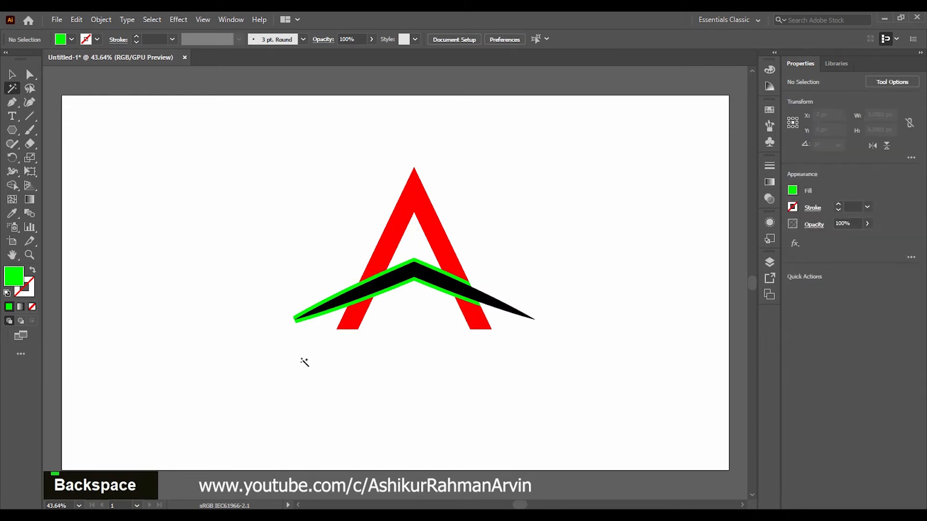
left_click(297, 322)
key("BackSpace")
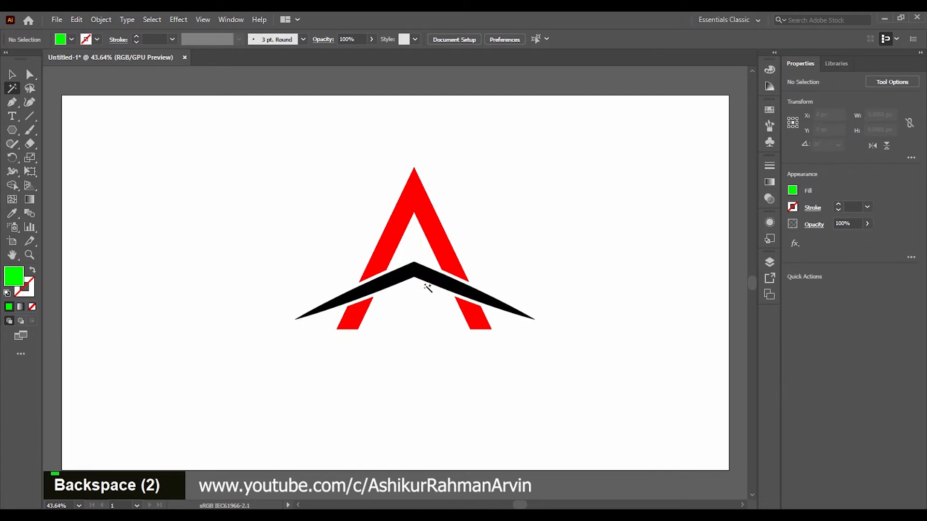
left_click(12, 74)
double_click(385, 283)
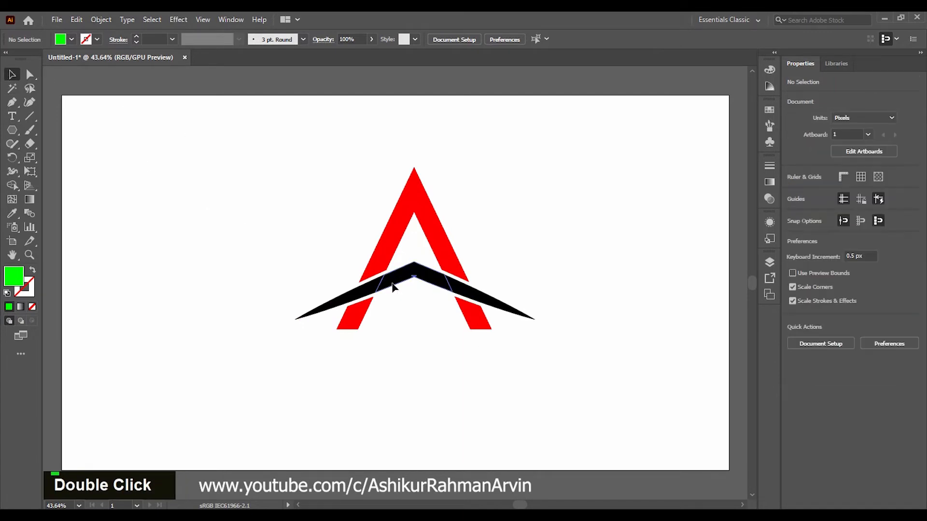
left_click_drag(392, 286, 403, 340)
key("ctrl+z")
left_click(454, 370)
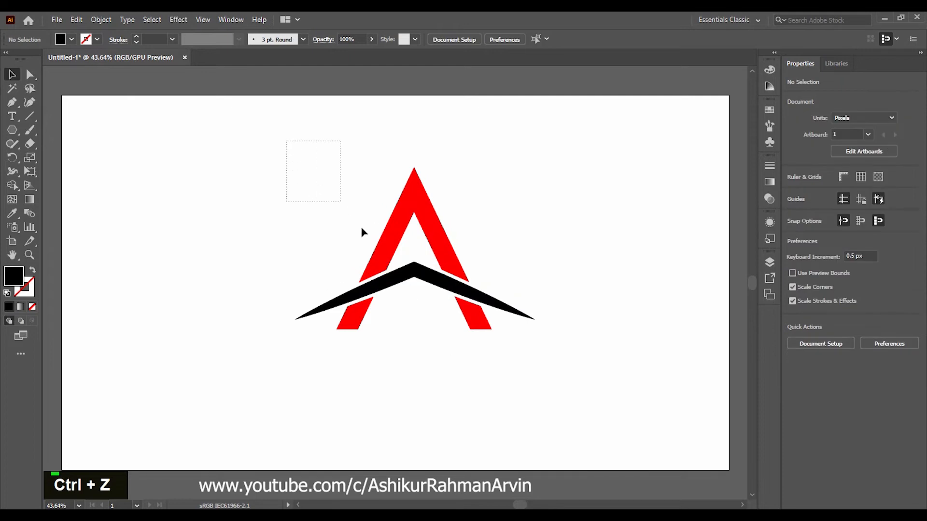
Step: Combine the same-colored pieces of the red A and black chevron with Pathfinder Merge
left_click_drag(341, 207, 565, 385)
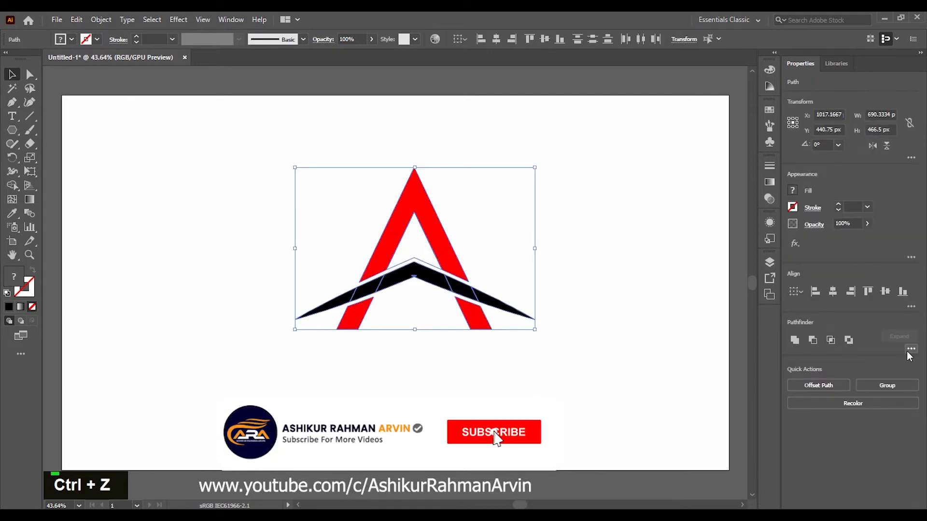
double_click(910, 350)
left_click(839, 412)
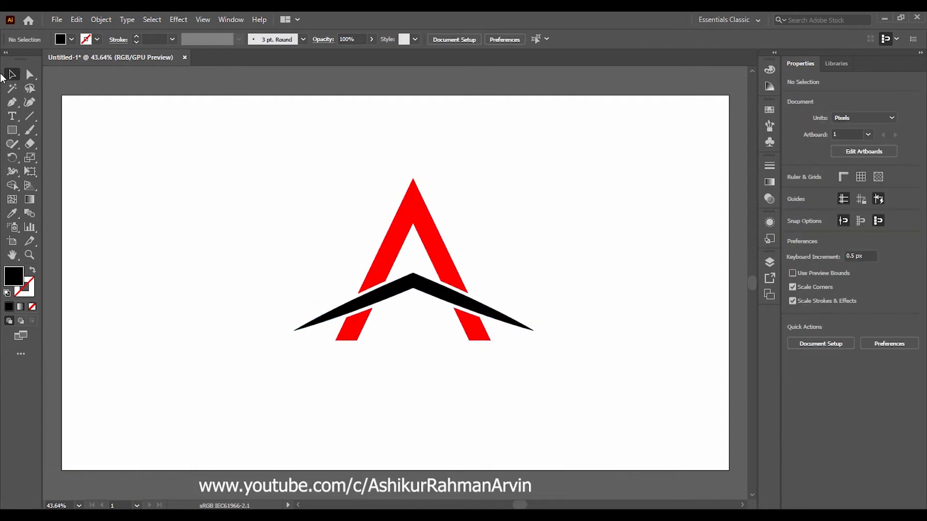
Step: Draw a black square about 110 px wide in the empty area beside the A and deselect it
left_click(12, 129)
left_click_drag(178, 229, 206, 266)
key("shift")
left_click(12, 74)
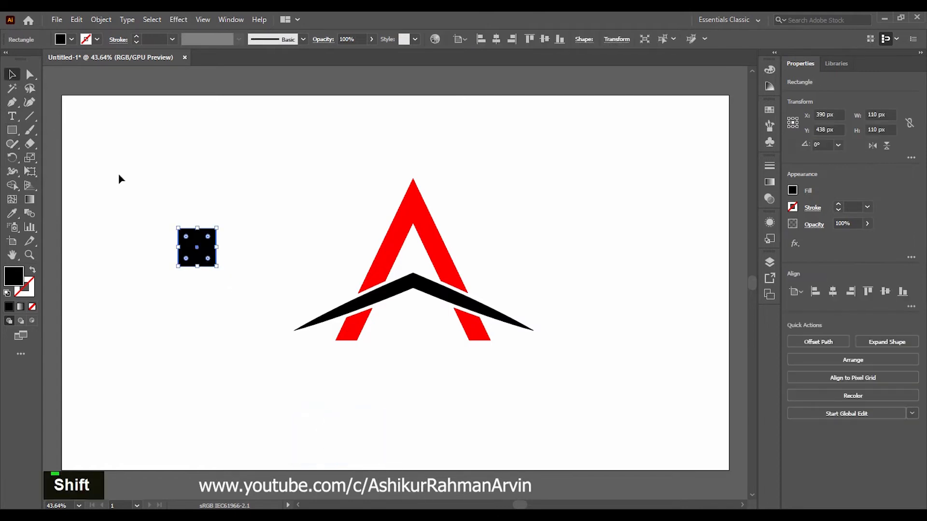
double_click(73, 170)
Step: Draw a vertical bar about 20 by 200 px across the black square and center it vertically on the square
left_click(12, 130)
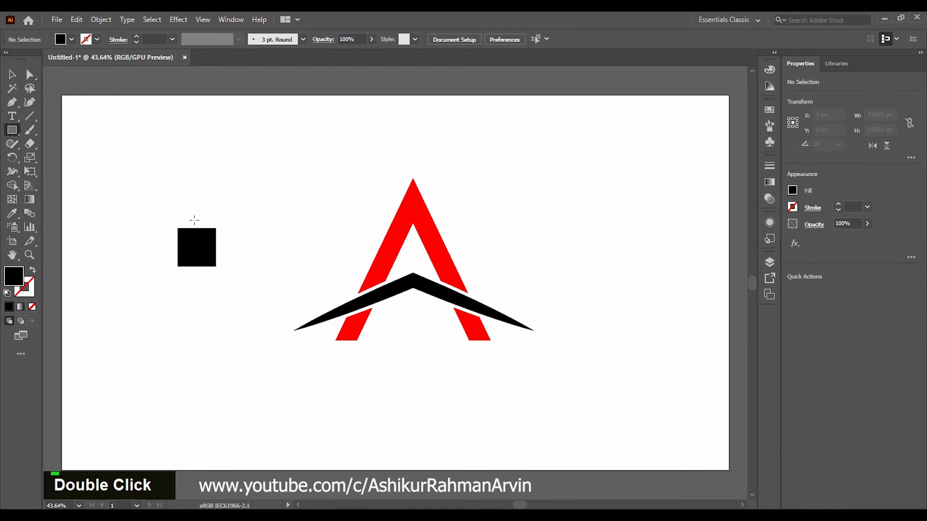
left_click_drag(194, 221, 202, 290)
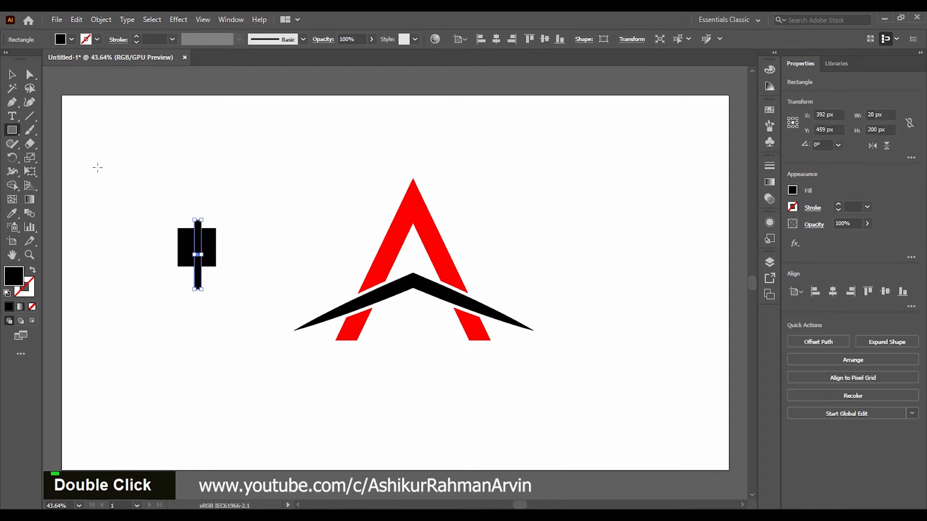
left_click(12, 74)
left_click_drag(198, 225, 198, 214)
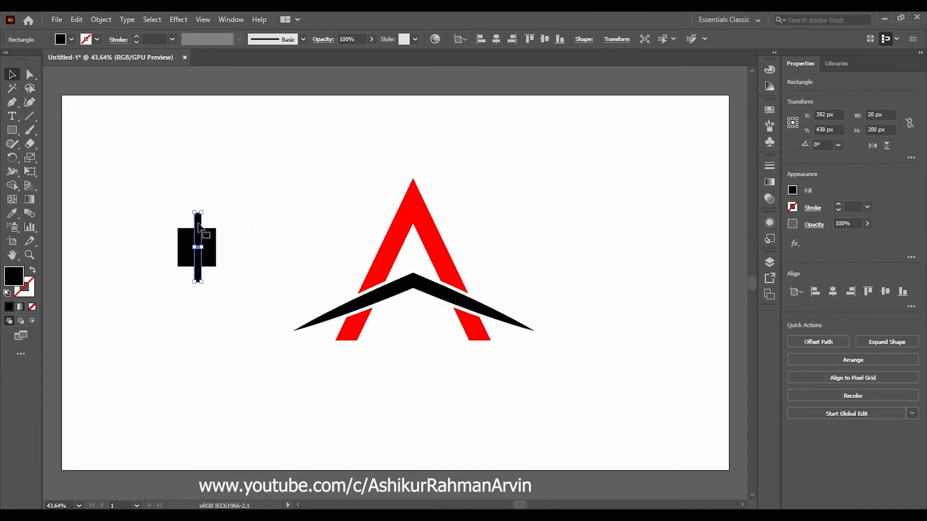
Step: Duplicate the vertical bar in place and rotate the copy to horizontal, forming a cross over the square
key("ctrl+c")
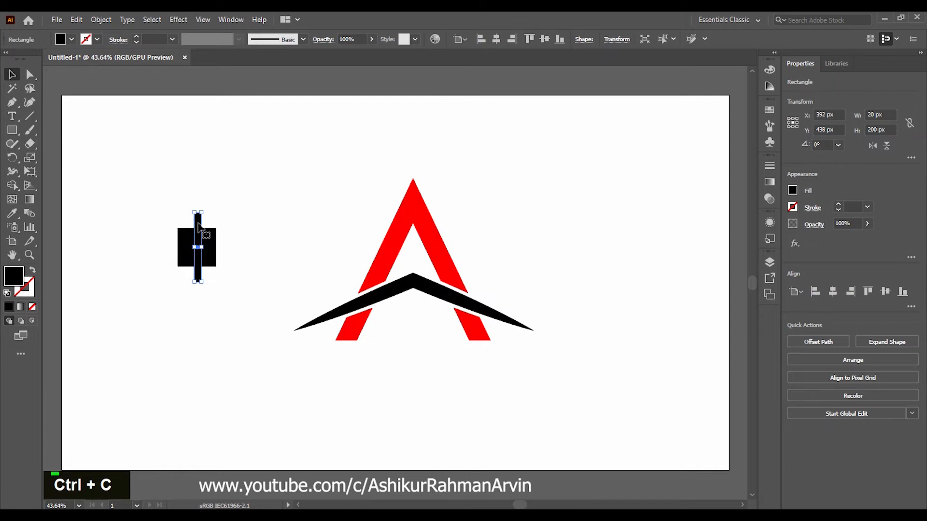
key("ctrl+f")
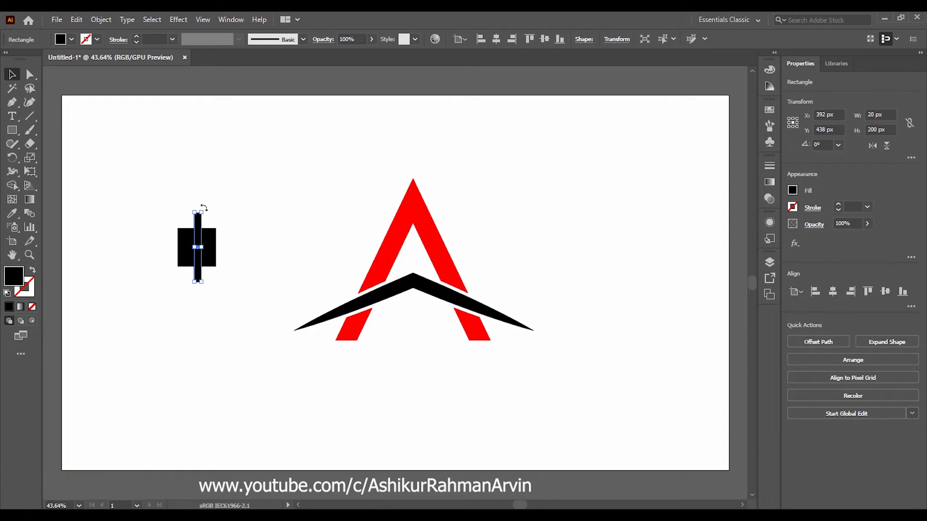
left_click_drag(203, 208, 235, 251)
double_click(261, 307)
Step: Cut the crossed bars out of the black square with Minus Front to form a four-pane window
left_click_drag(260, 302, 161, 194)
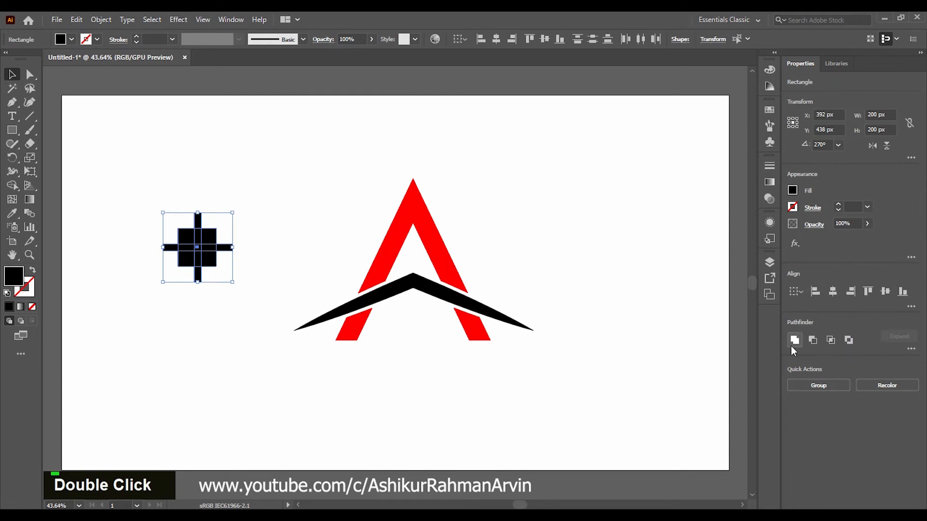
left_click(911, 348)
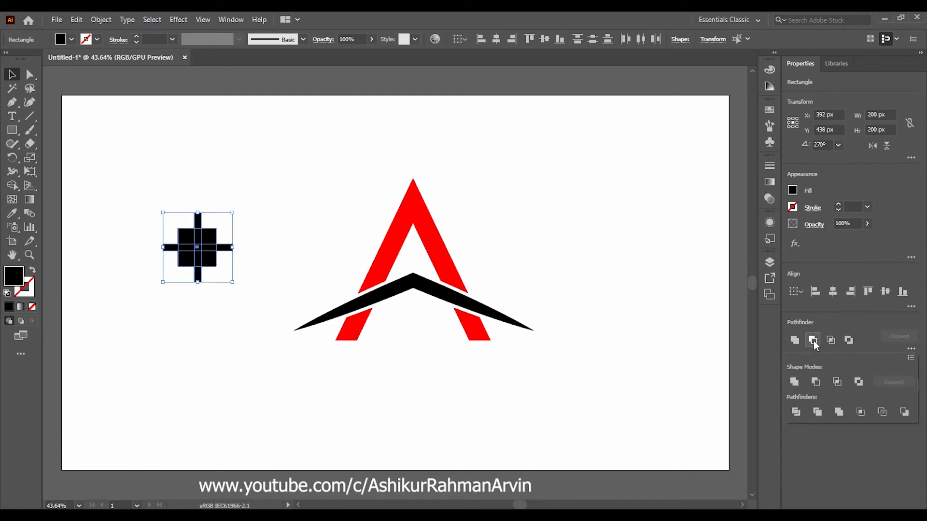
left_click(813, 343)
left_click(813, 343)
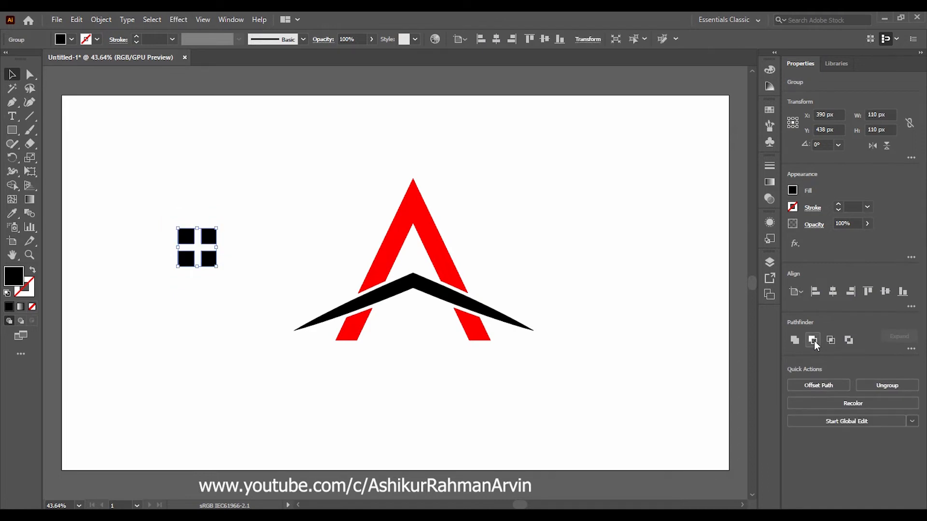
Step: Move the four-pane window beneath the peak of the black chevron, between the A's legs, and deselect it
left_click(195, 290)
left_click_drag(209, 264, 426, 327)
left_click(432, 397)
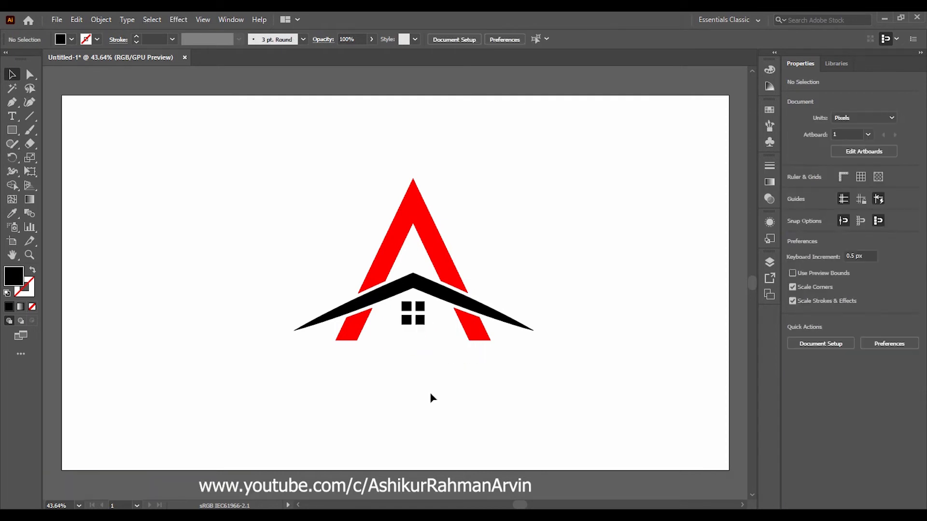
Step: Draw a black chimney rectangle about 60 by 73 px where the roof chevron crosses the A's left leg
left_click(13, 130)
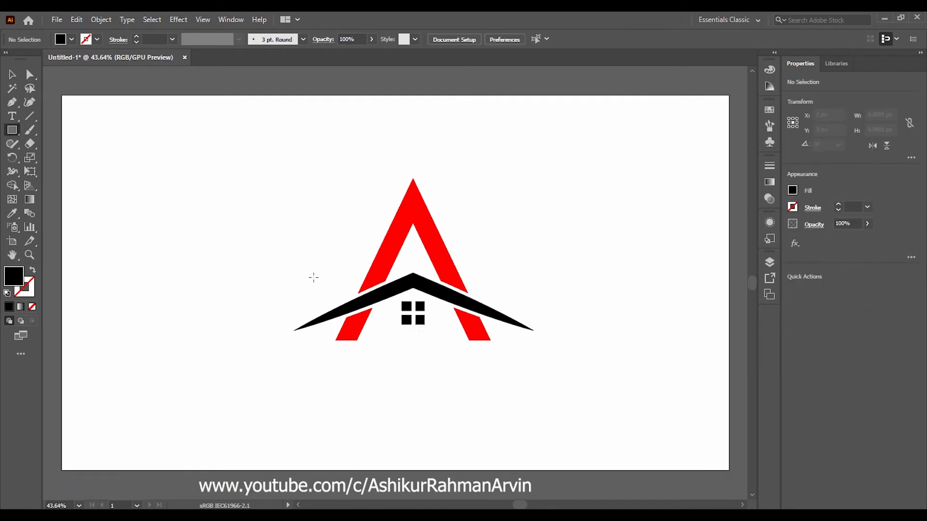
left_click_drag(368, 268, 391, 294)
key("v")
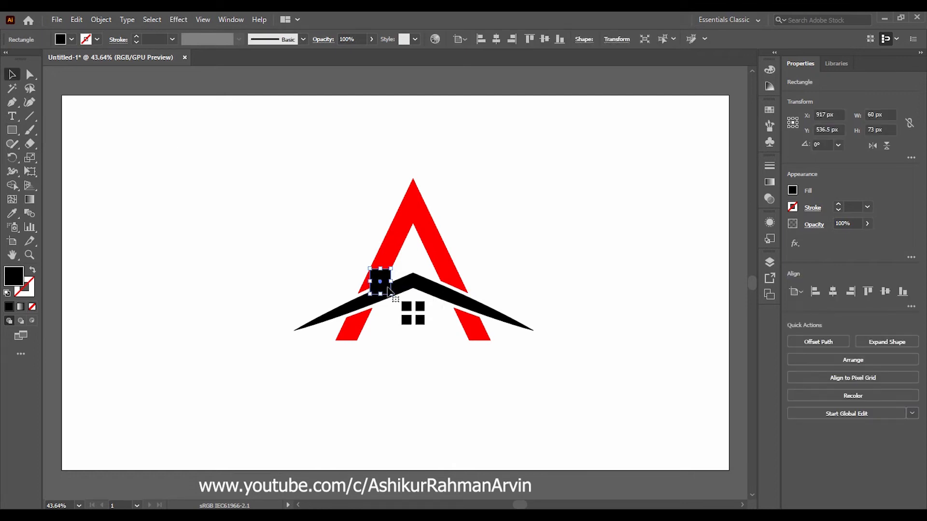
Step: Offset the chimney rectangle's path by 10 px with Miter joins and a miter limit of 4
left_click(102, 21)
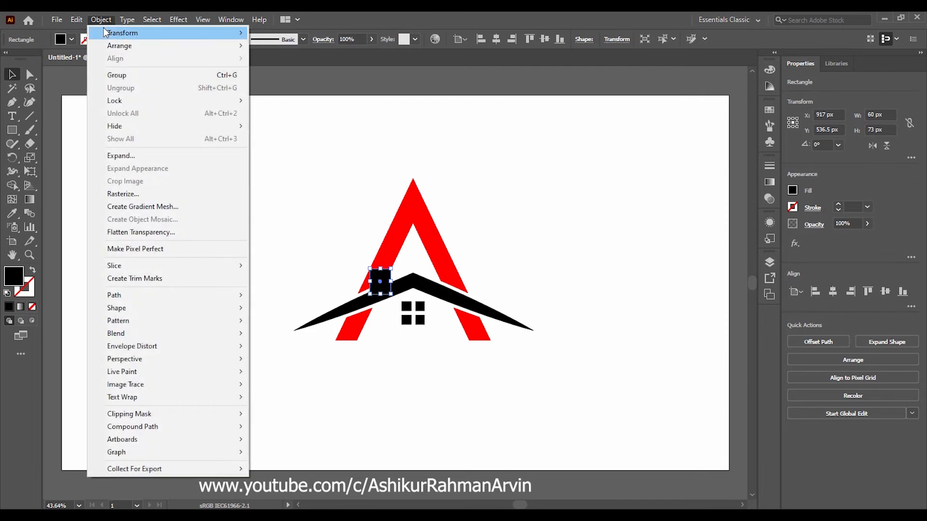
mouse_move(145, 295)
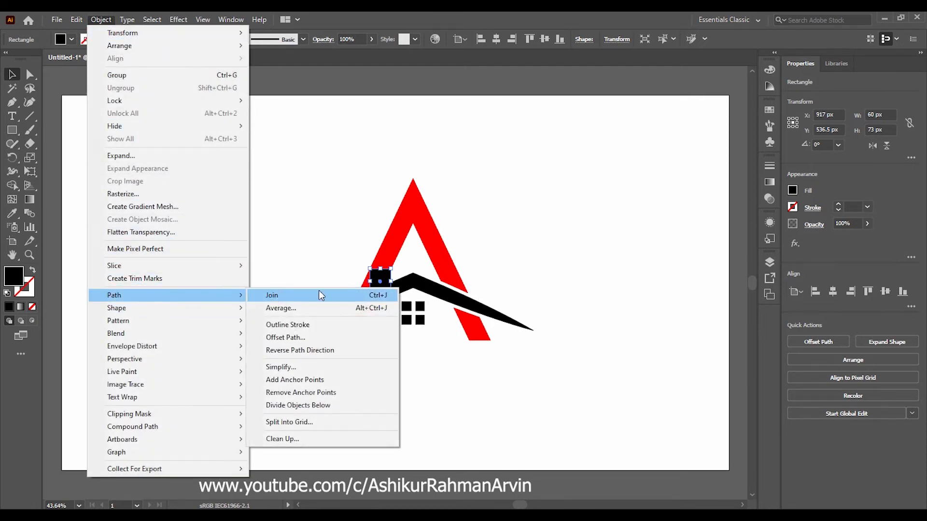
left_click(344, 338)
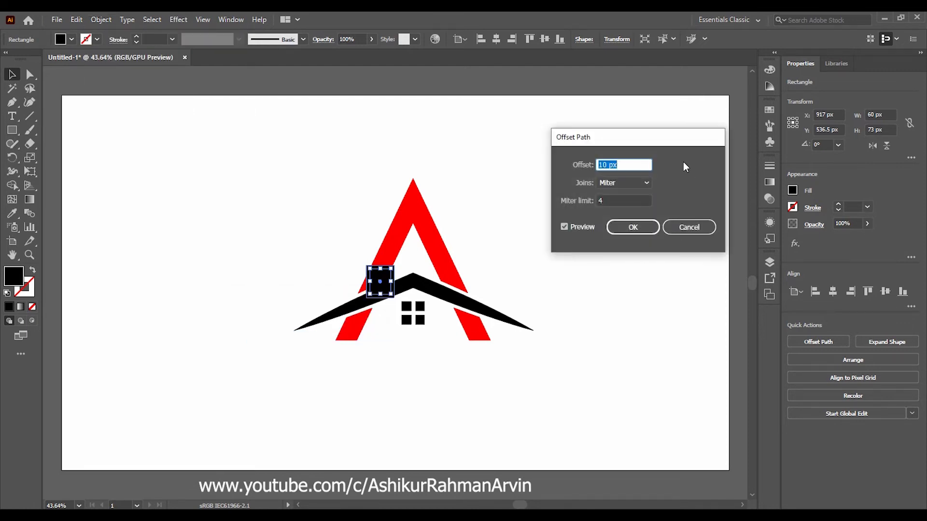
left_click(636, 234)
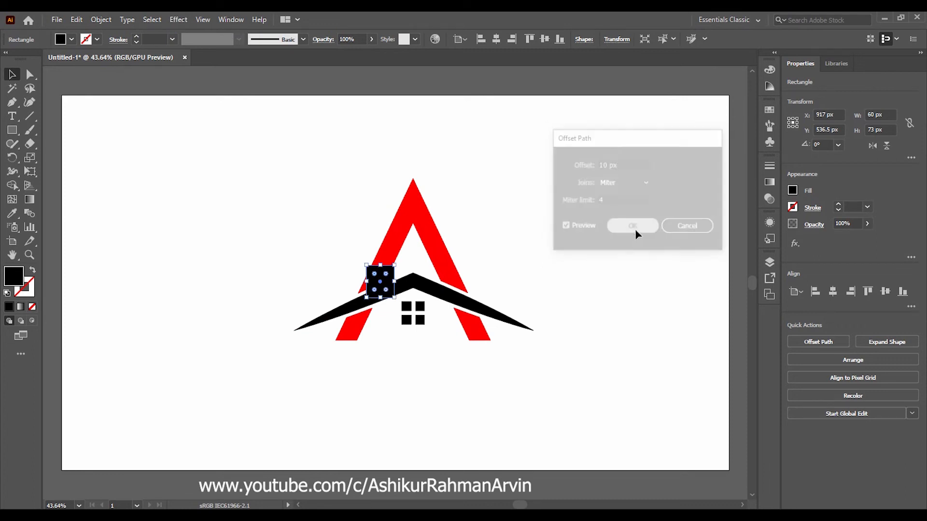
Step: Split the entire logo, including both chimney rectangles, with Pathfinder Divide and ungroup the pieces
left_click_drag(330, 194, 532, 386)
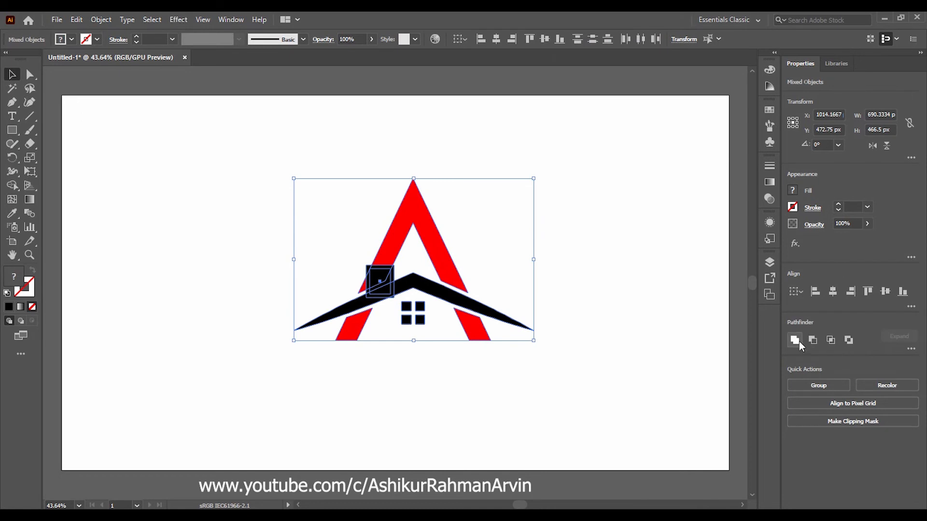
double_click(910, 349)
left_click(796, 412)
left_click(449, 247)
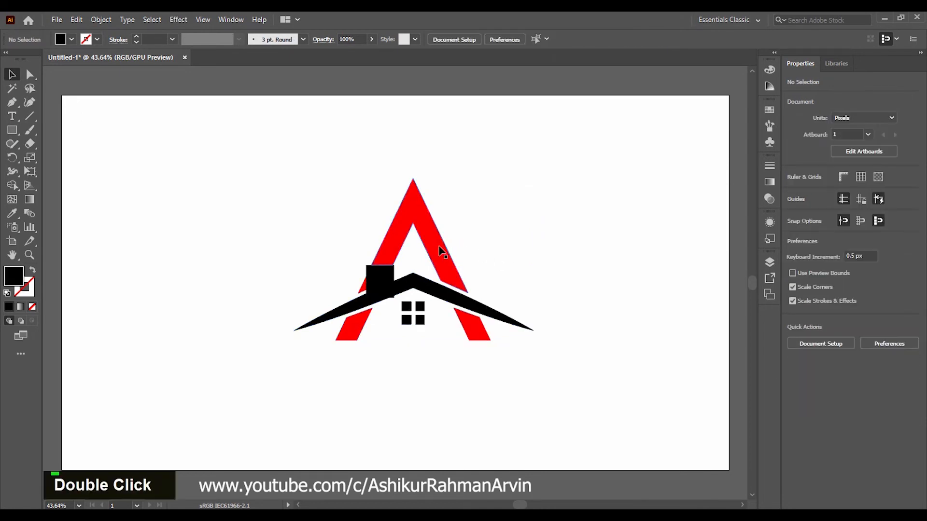
left_click(439, 247)
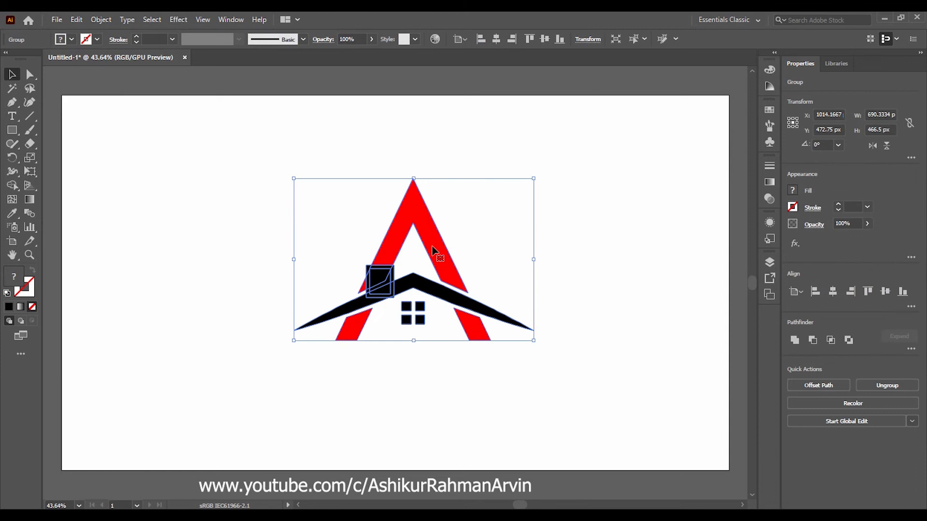
right_click(433, 247)
left_click(479, 343)
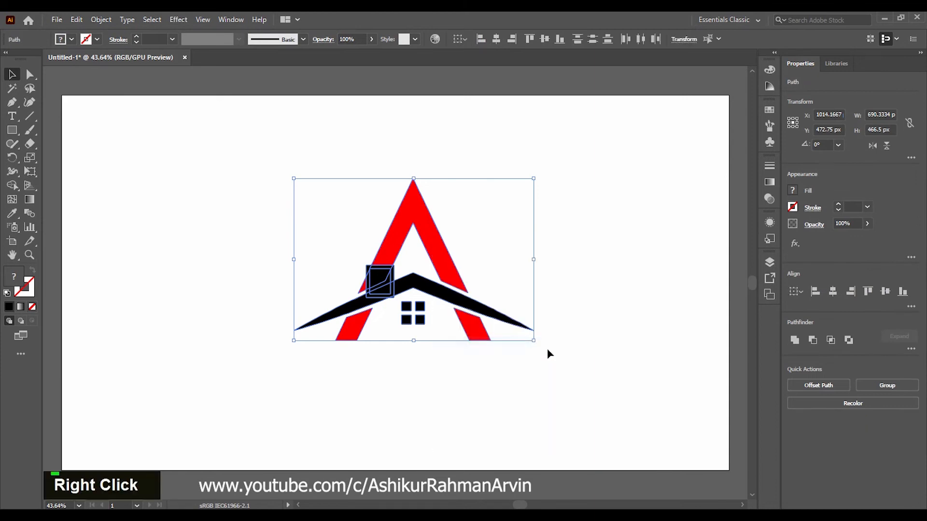
left_click(571, 361)
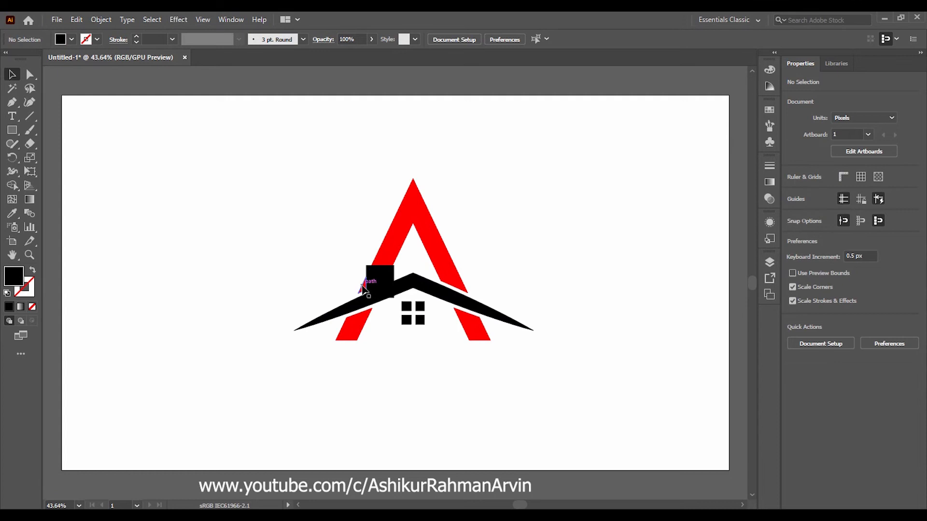
Step: Delete the leftover A fragment and the offset pieces around the chimney, leaving a gap between it and the red leg
left_click(362, 287)
key("BackSpace")
left_click(373, 294)
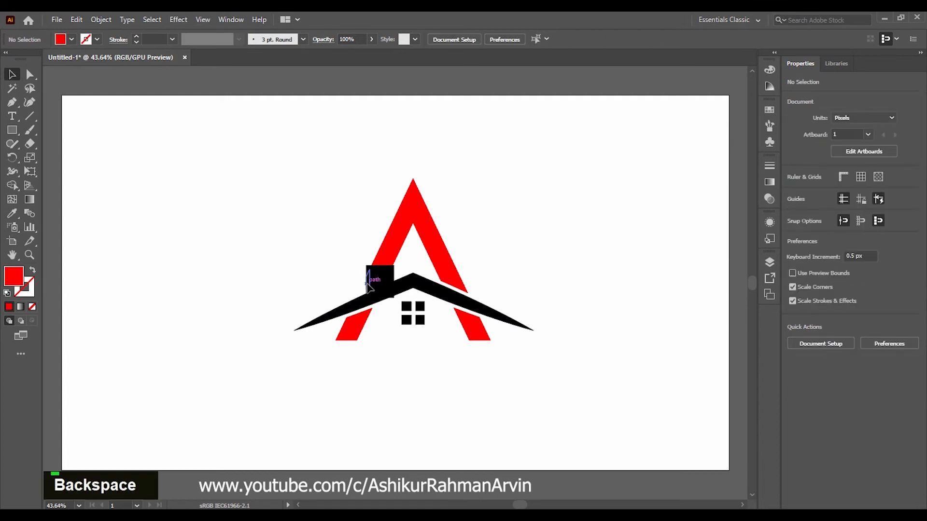
key("BackSpace")
left_click(373, 280)
key("BackSpace")
left_click(386, 272)
key("BackSpace")
left_click(401, 280)
key("BackSpace")
left_click_drag(382, 277, 380, 281)
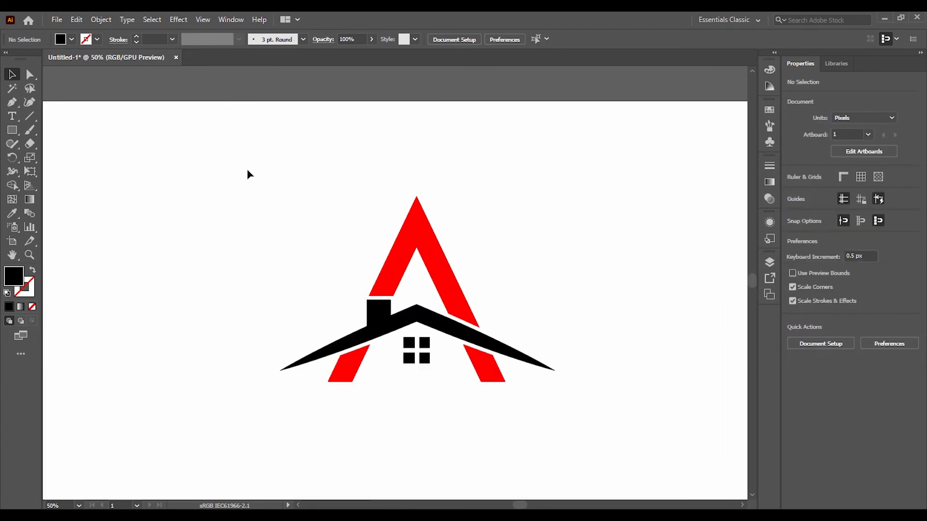
Step: Combine all pieces of the logo by colour with Pathfinder Merge
left_click_drag(228, 149, 593, 477)
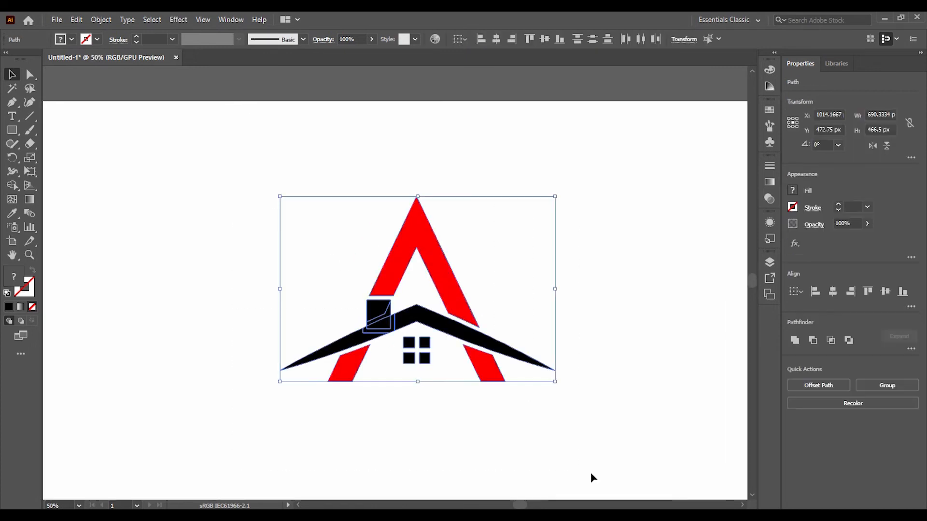
left_click(911, 349)
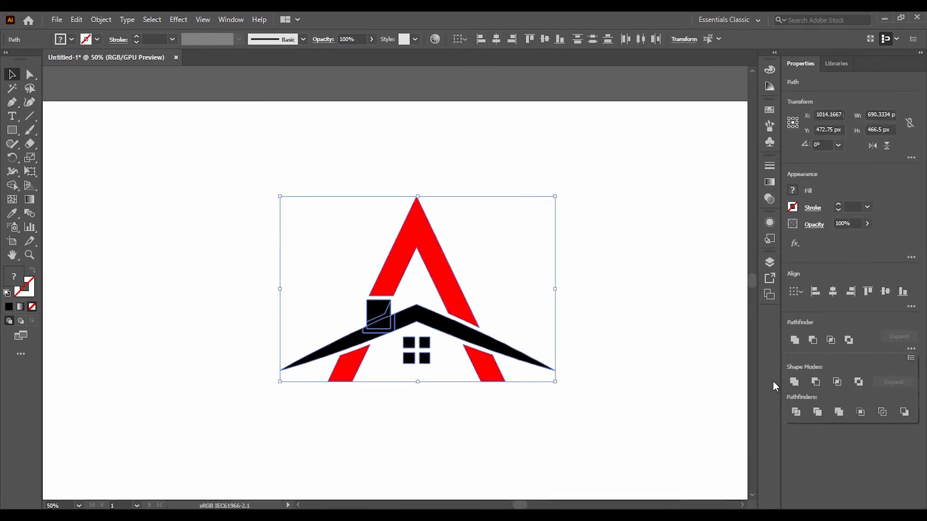
left_click(837, 413)
left_click(442, 438)
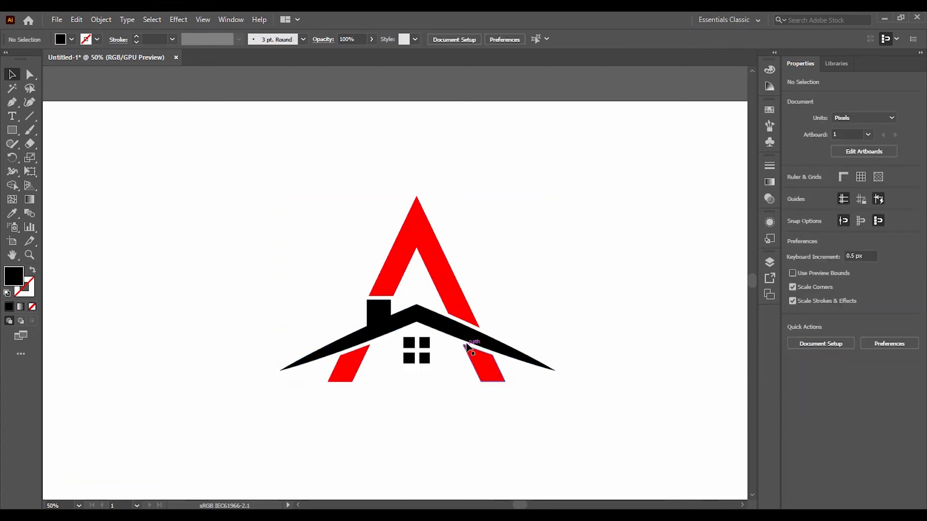
Step: Add two anchor points beside the cut tip of the A's upper right leg, one on its outer edge and one on its lower edge
scroll(360, 393, "down", 2)
scroll(360, 393, "right", 2)
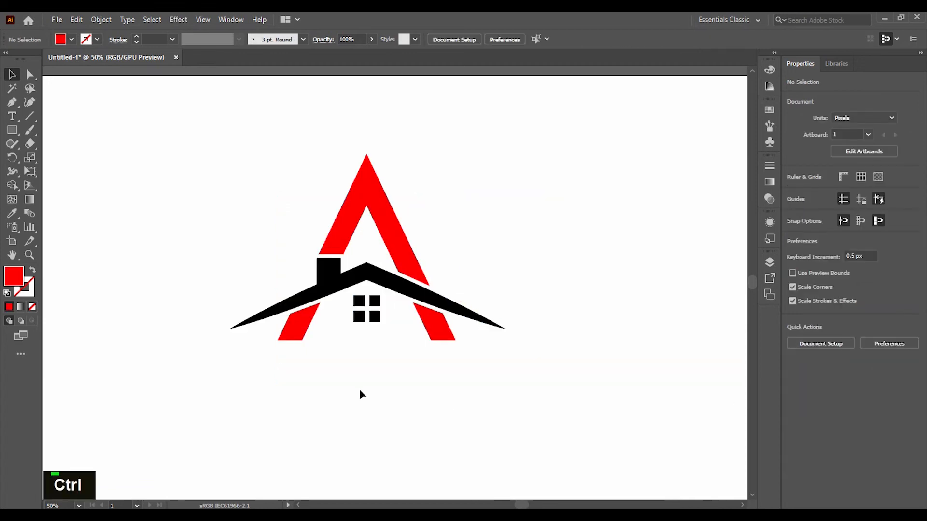
right_click(12, 102)
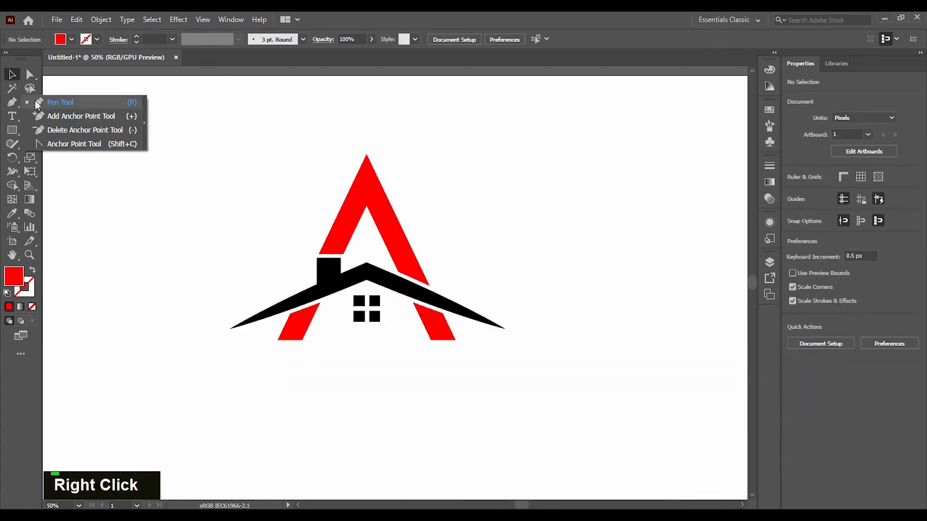
left_click(88, 120)
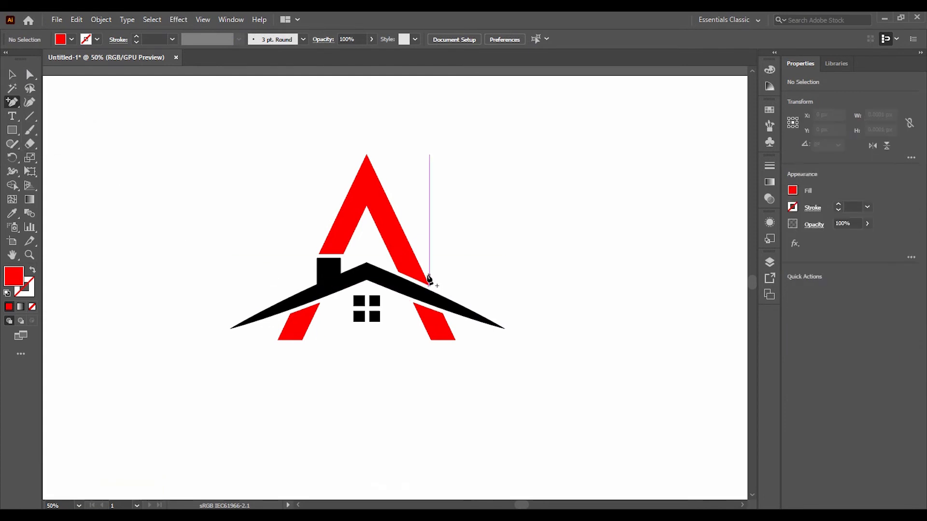
left_click(424, 276)
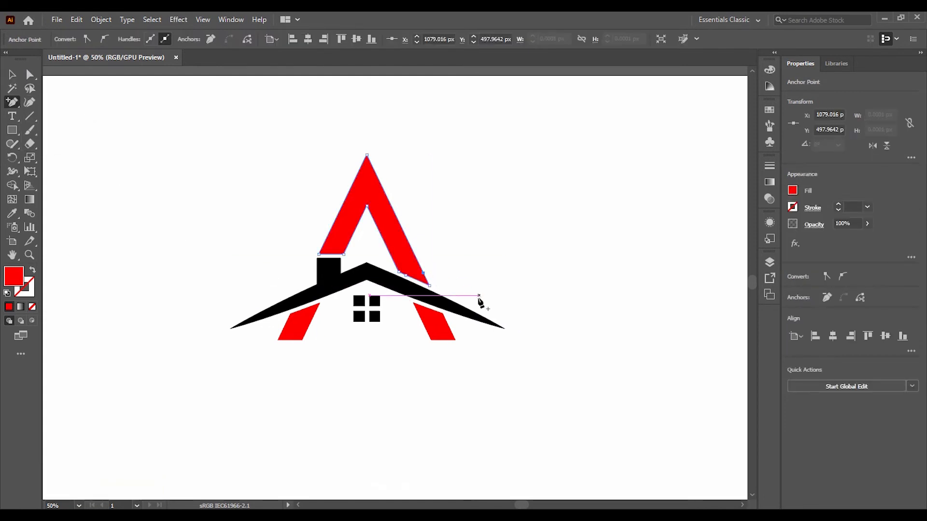
left_click(422, 281)
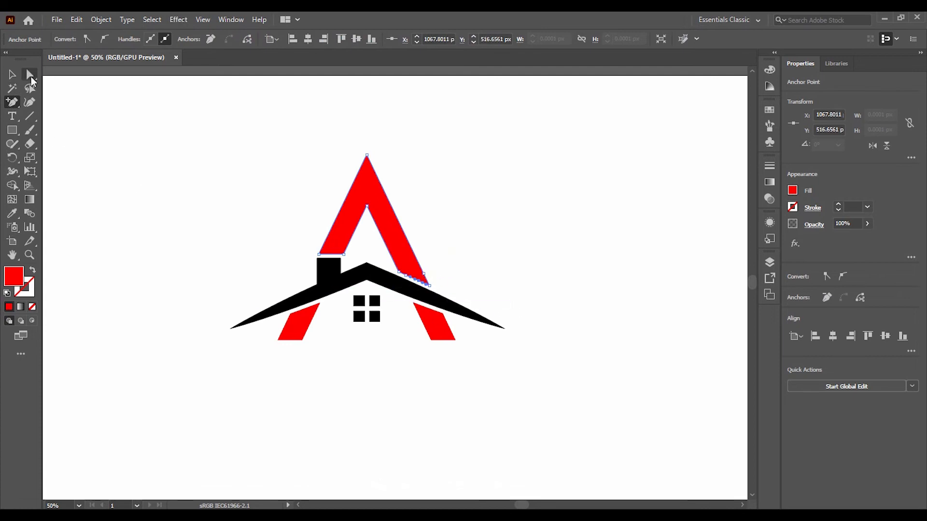
Step: Pull the corner anchor of the A's right leg outward along the roof slope into a long taper ending just past the roof's right tip
left_click(30, 75)
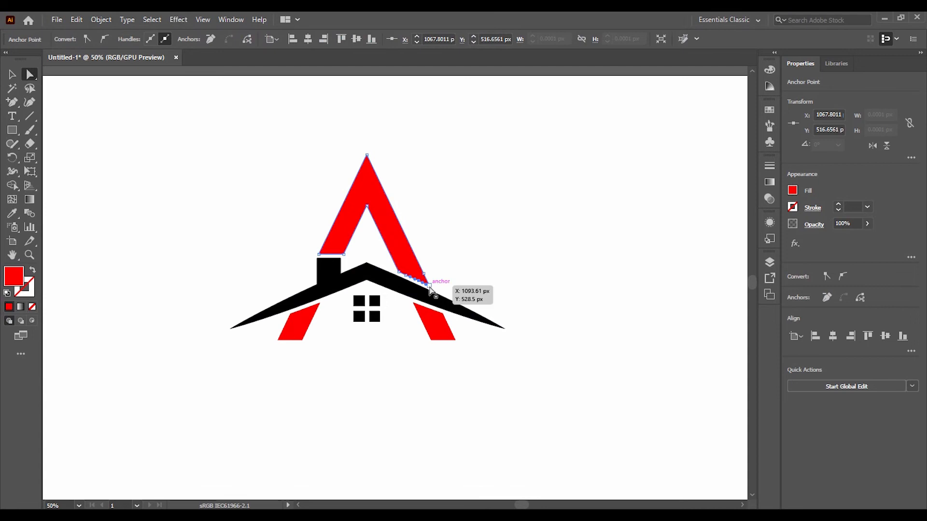
scroll(430, 286, "up", 4, "alt")
left_click_drag(428, 287, 739, 452)
scroll(530, 378, "down", 4, "alt")
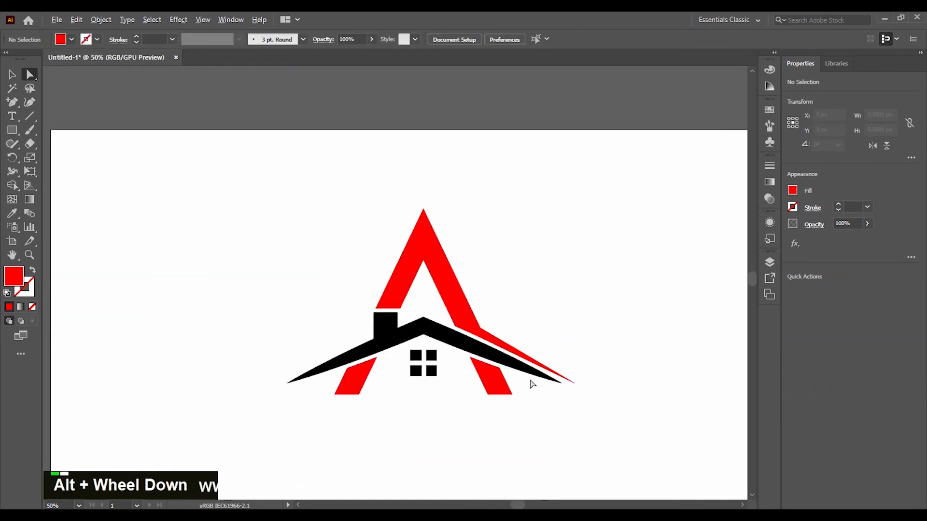
scroll(528, 363, "down", 2)
Step: Ungroup the merged logo and group the four window panes together
double_click(10, 76)
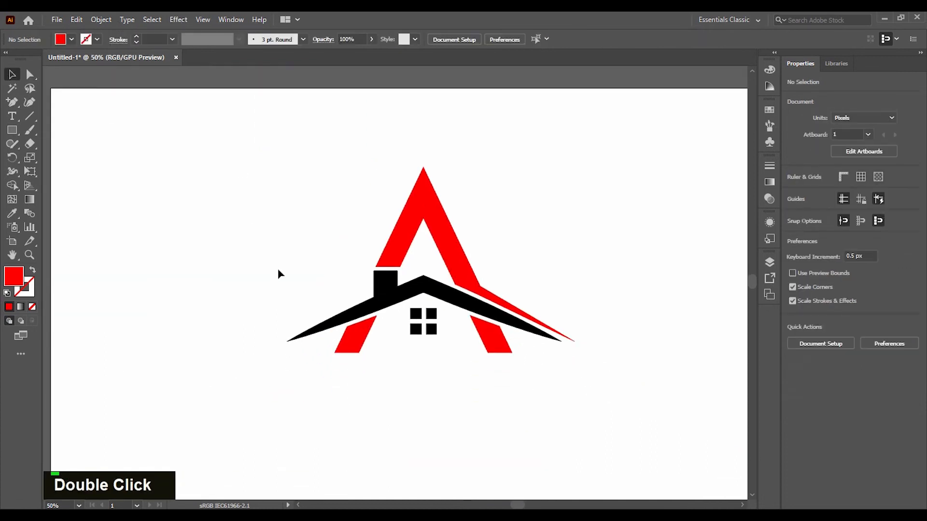
left_click(390, 248)
right_click(391, 243)
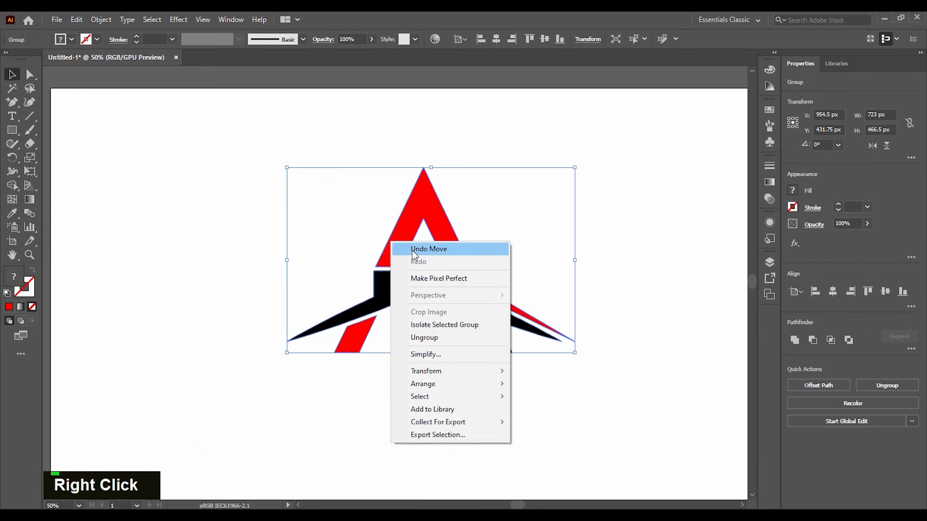
left_click(431, 338)
left_click(498, 412)
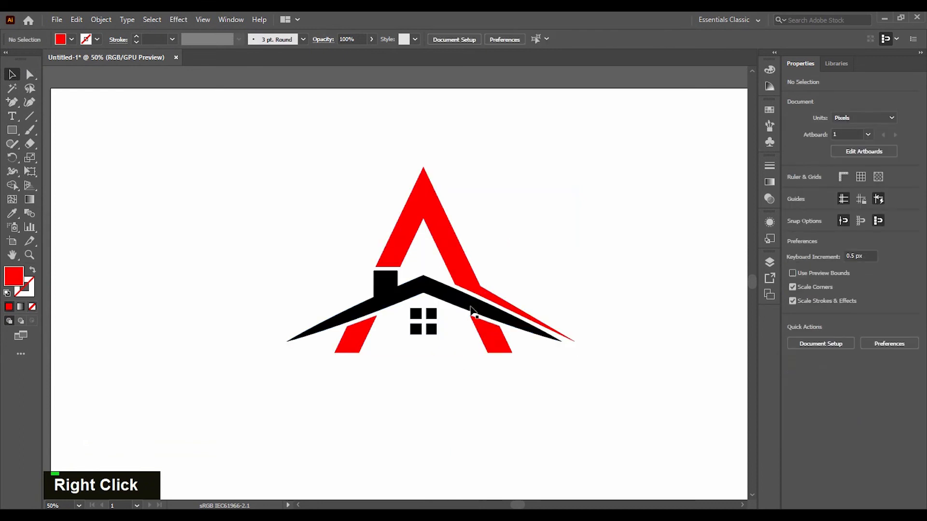
key("ctrl+g")
Step: Fill the window group and the roof with its chimney with a medium grey swatch
left_click(426, 333)
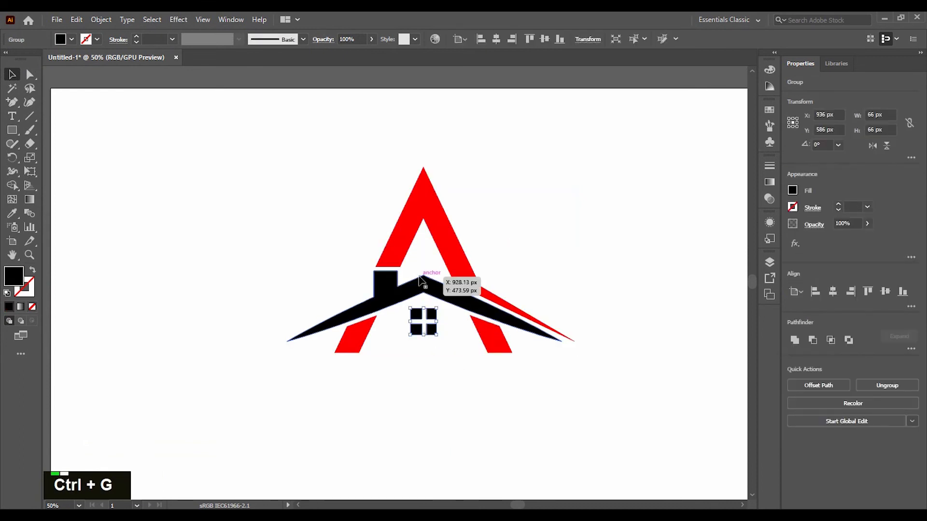
left_click(423, 278, "shift")
left_click(71, 39)
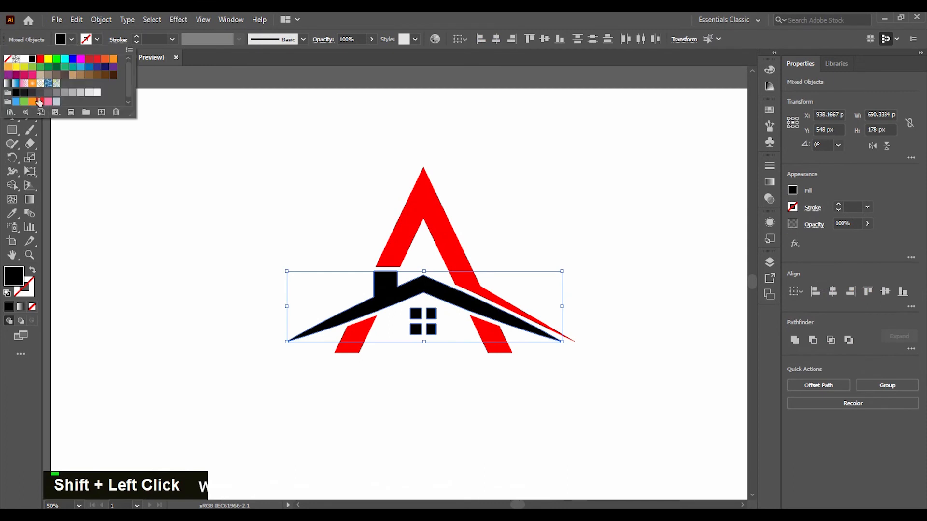
left_click(49, 93)
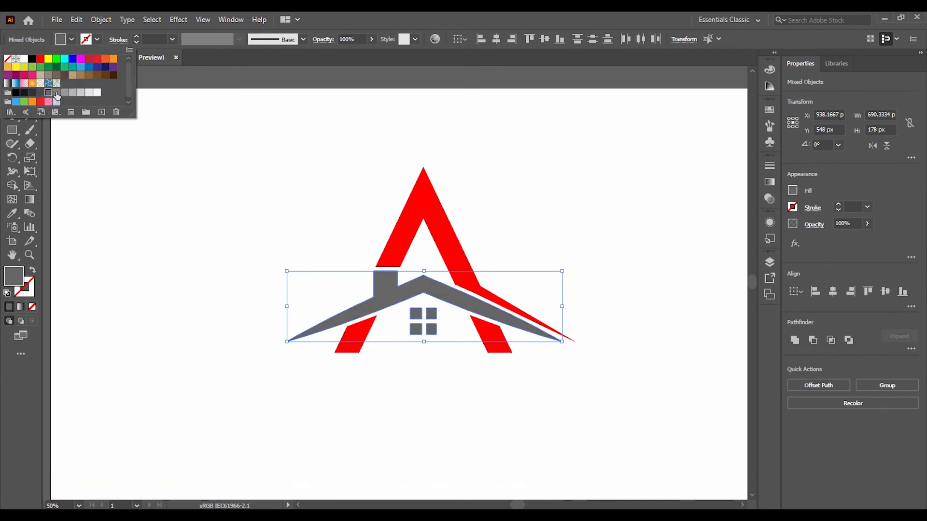
left_click(57, 93)
double_click(144, 215)
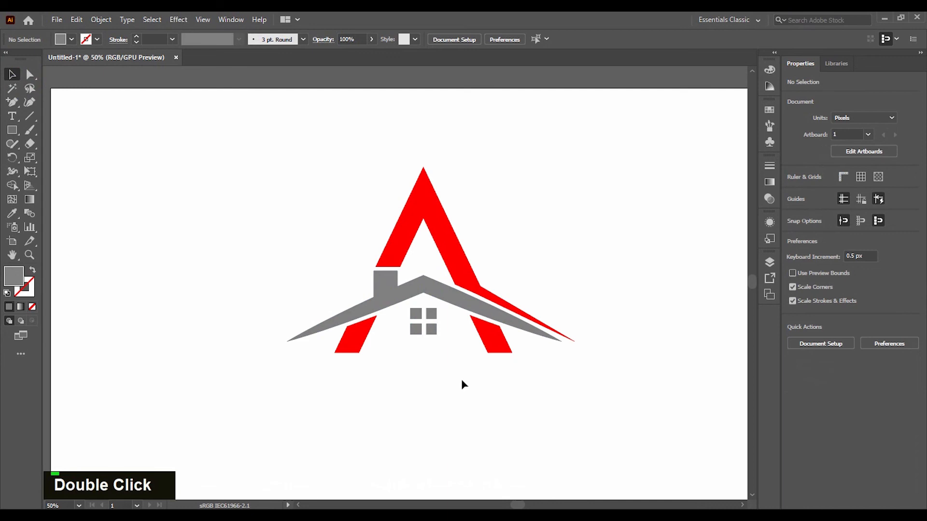
Step: Fill the three red pieces of the letter A with a medium blue swatch
left_click(493, 350)
left_click(359, 351, "shift")
left_click(403, 241, "shift")
left_click(72, 39)
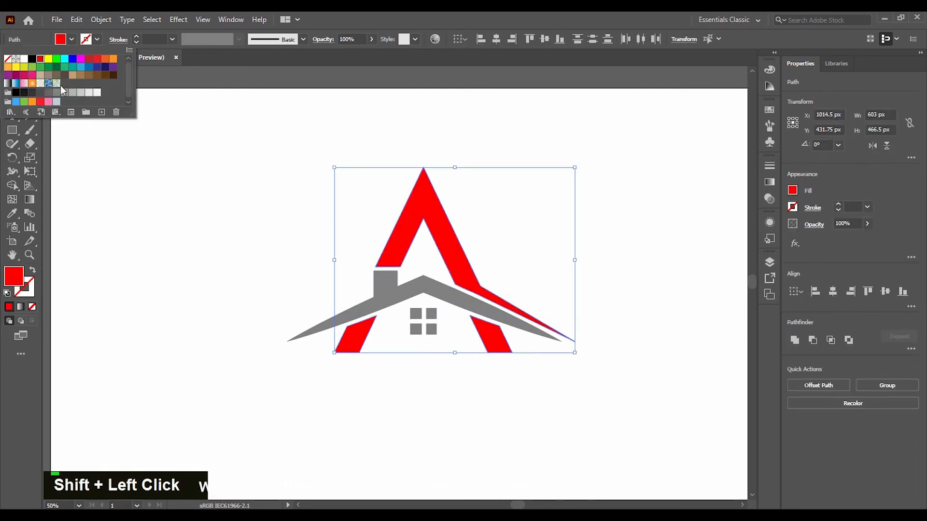
left_click(89, 67)
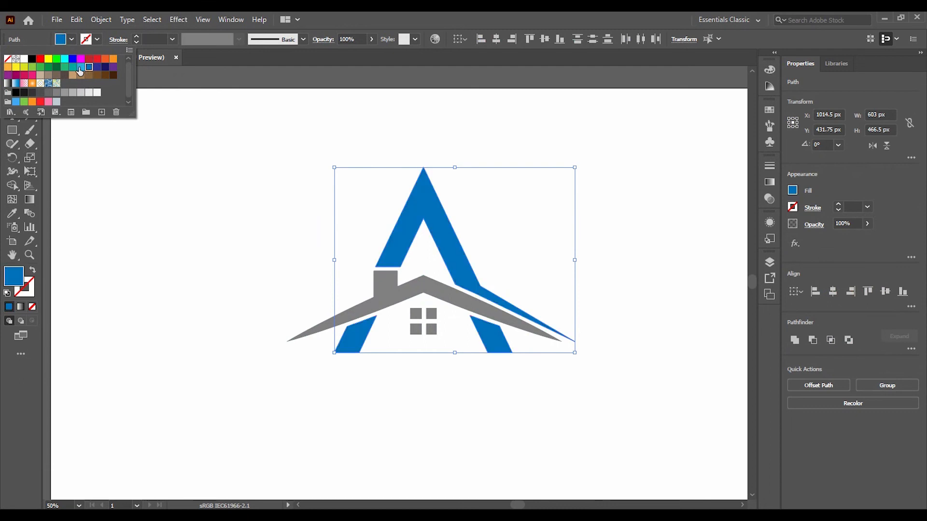
double_click(269, 251)
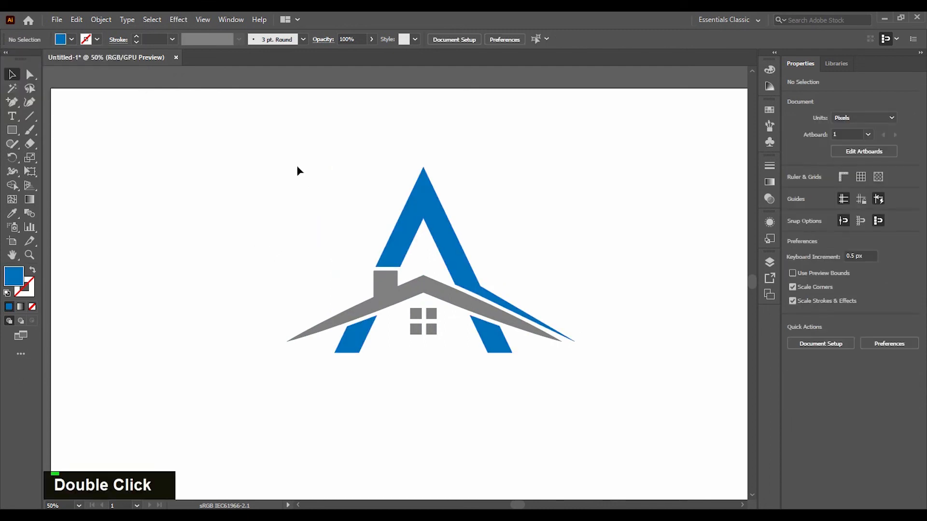
Step: Group the whole blue and grey logo and copy it to the clipboard
left_click_drag(286, 147, 627, 427)
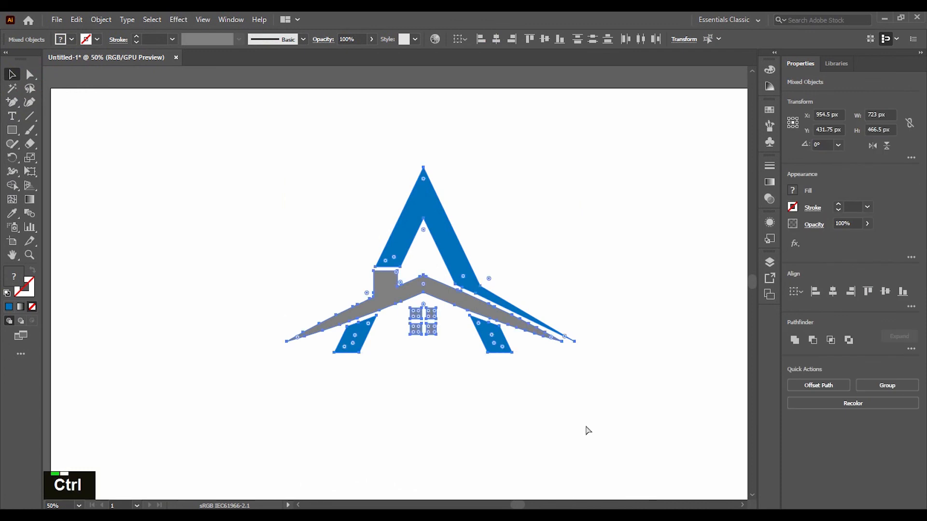
key("ctrl+g")
left_click(561, 413)
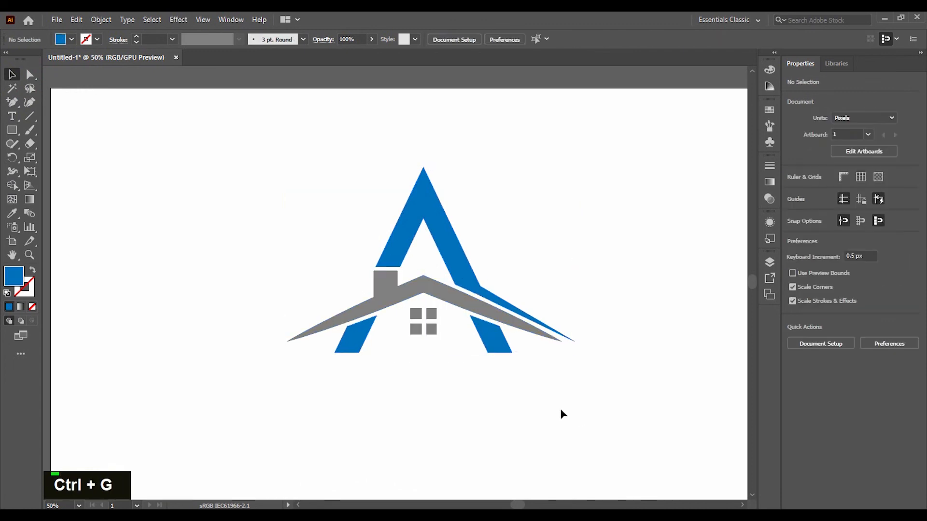
left_click(474, 270)
key("ctrl+c")
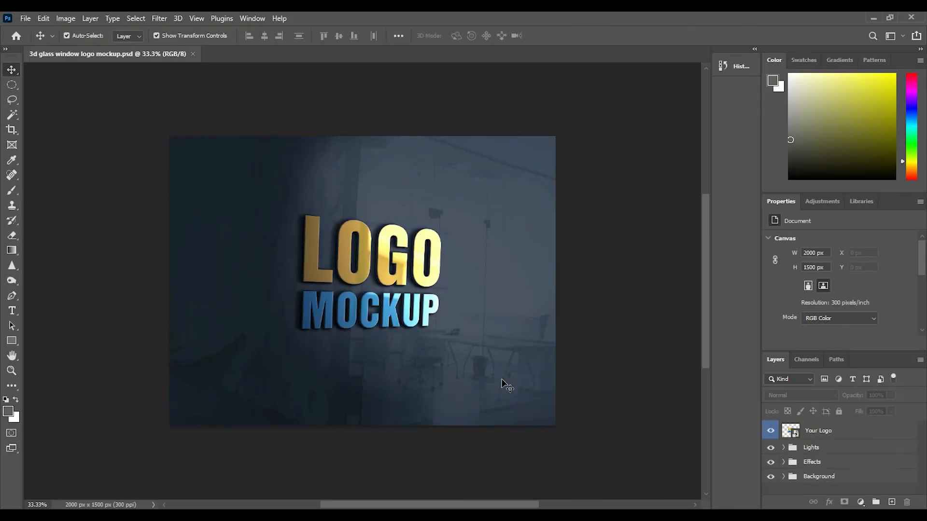
Step: In Photoshop's 3d glass window logo mockup.psd, open the Your Logo smart object and delete its Preview logo layer
double_click(791, 431)
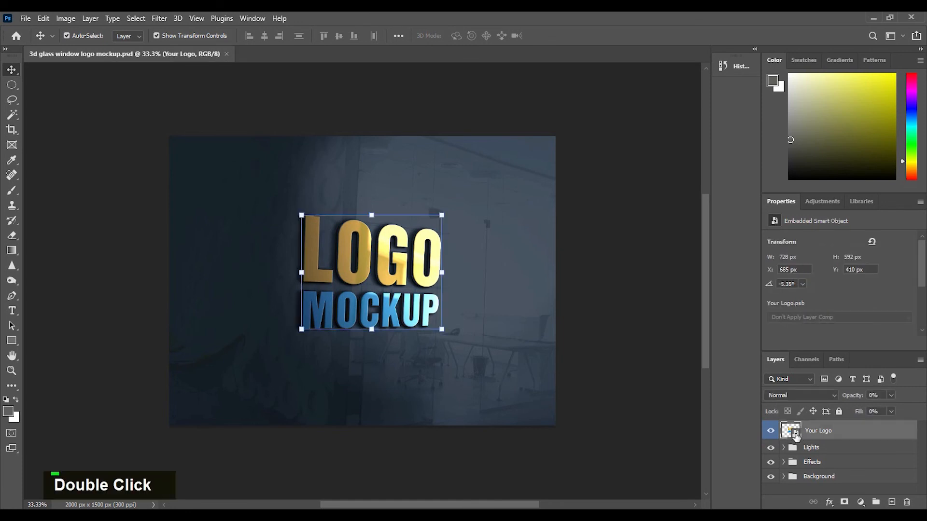
left_click(444, 260)
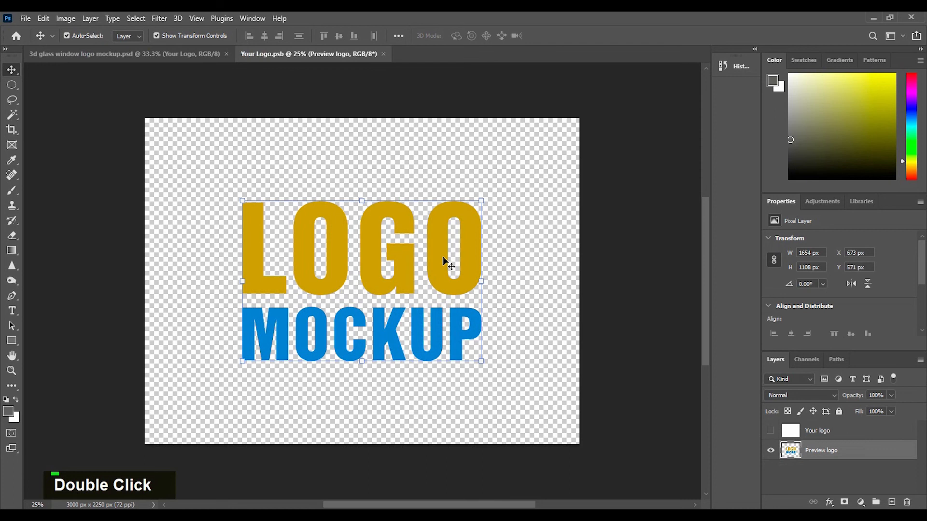
key("BackSpace")
Step: Paste the copied logo into the Your Logo document and enlarge it from the centre to about 276%
key("ctrl")
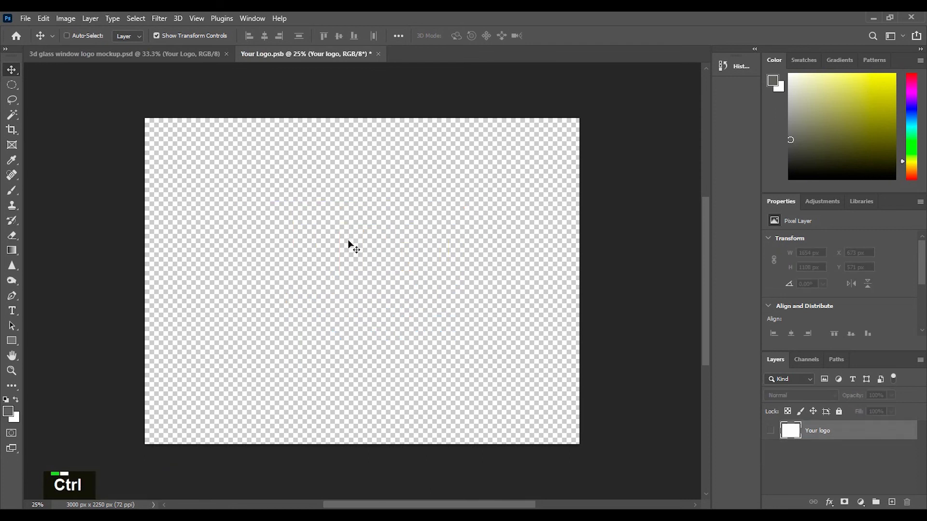
key("ctrl+v")
left_click(507, 150)
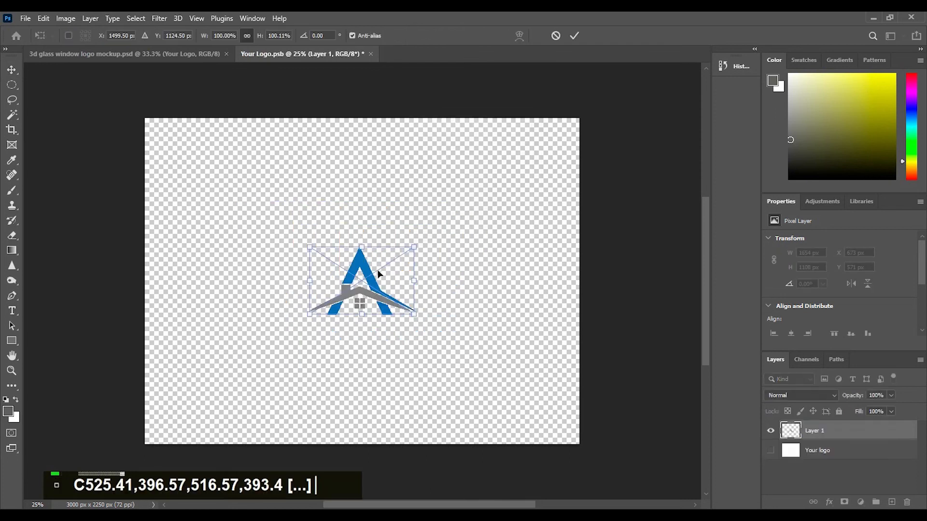
left_click_drag(413, 314, 506, 374)
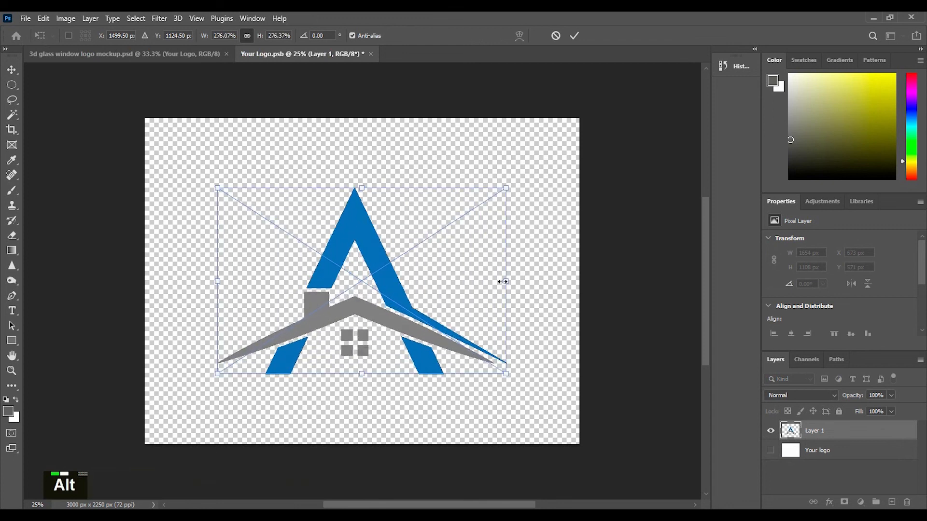
left_click(575, 36)
left_click(560, 273)
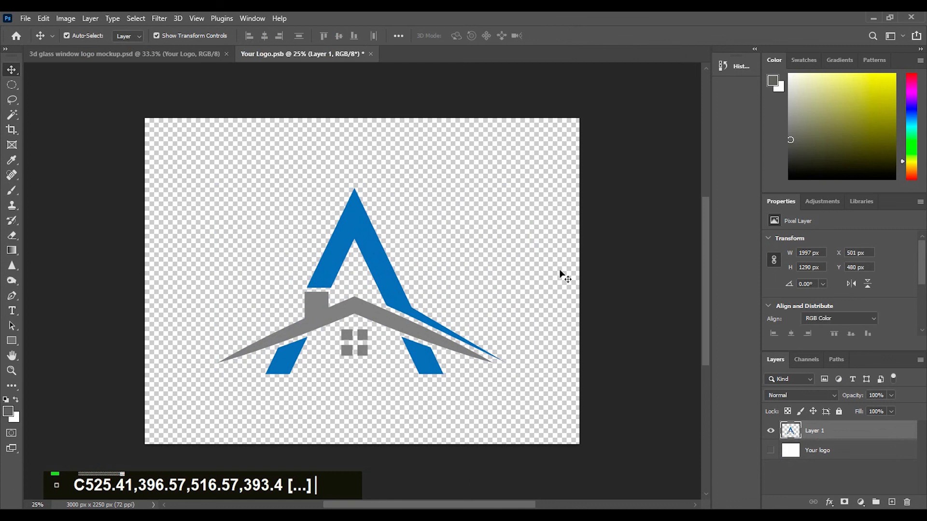
Step: Save the Your Logo smart object and return to the glass window mockup to view the updated logo up close
key("ctrl+s")
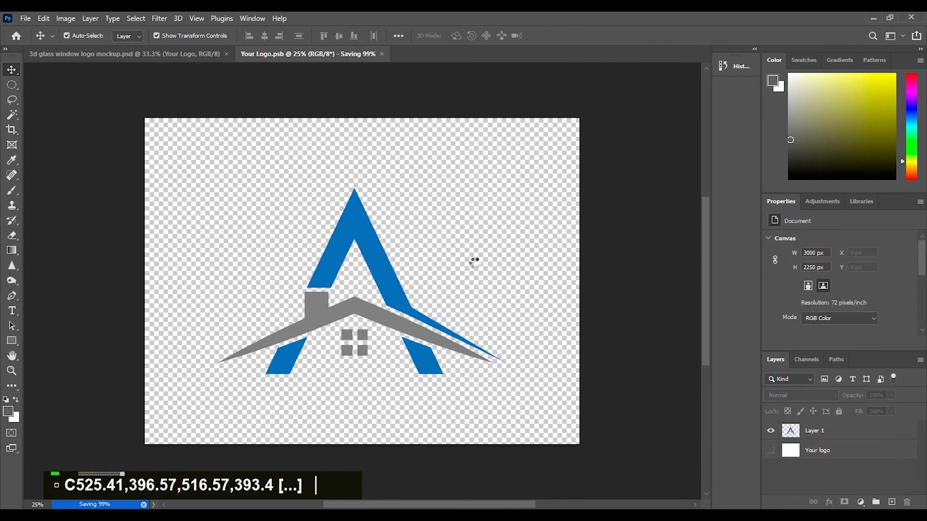
left_click(221, 57)
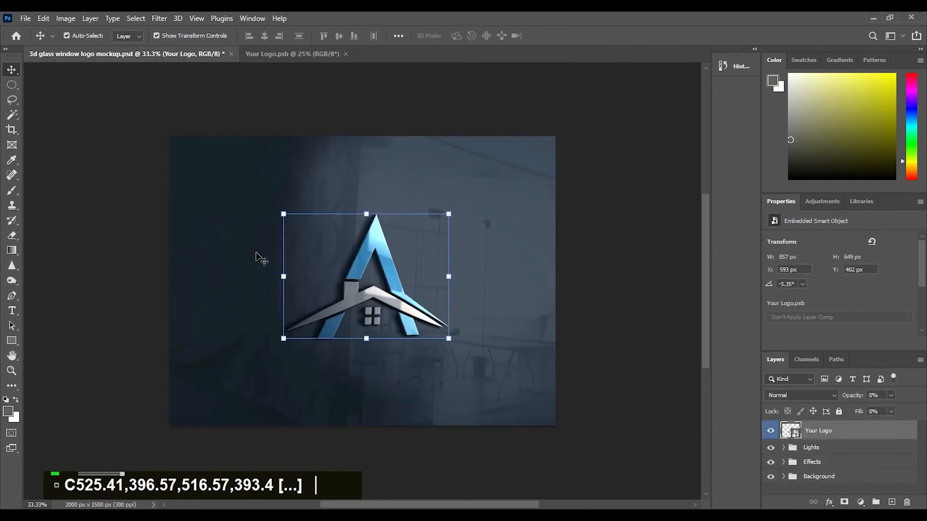
left_click(575, 369)
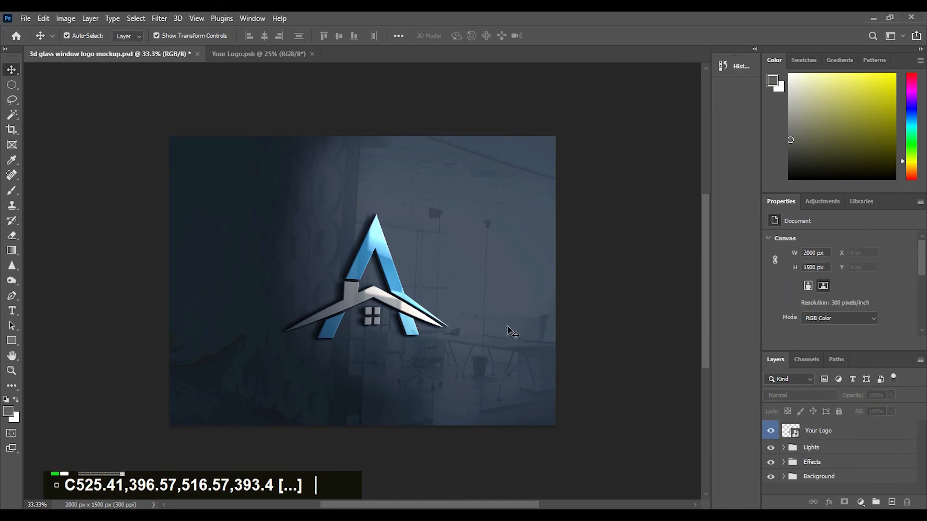
scroll(508, 328, "up", 3)
scroll(466, 326, "up", 1)
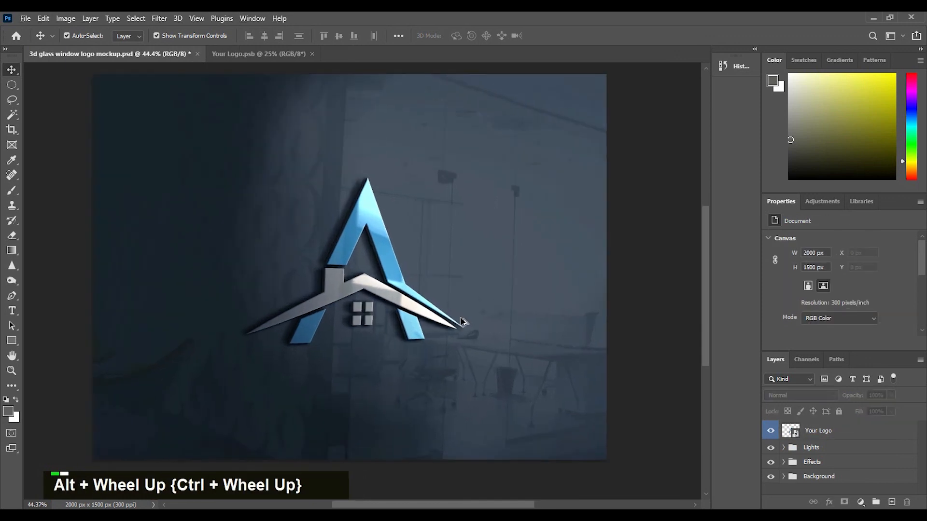
scroll(507, 333, "left", 3)
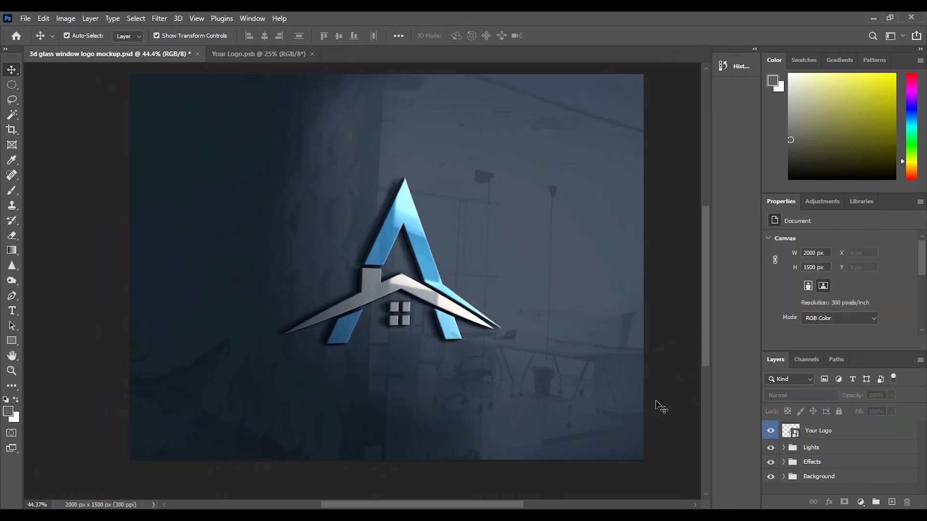